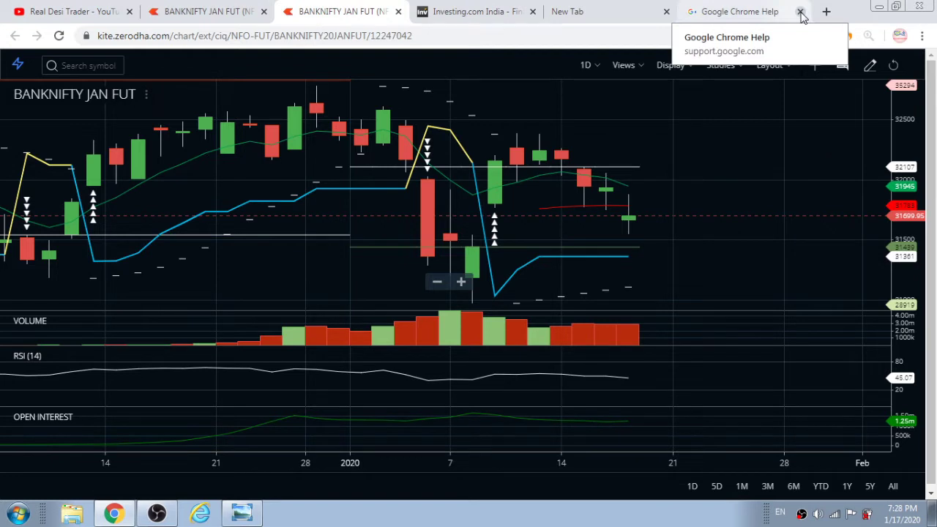
Step: Close the Google Chrome Help tab and review the market news and Major World Indices on Investing.com
left_click(802, 12)
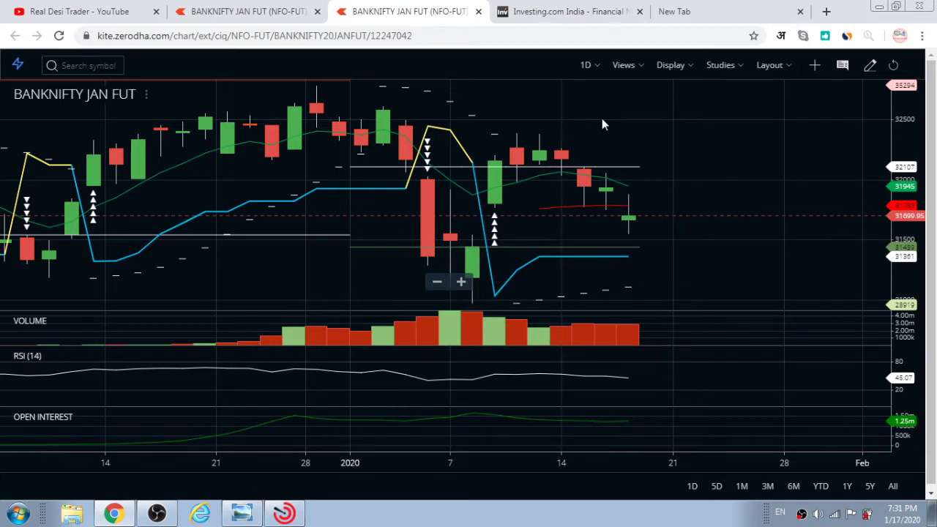
left_click(544, 16)
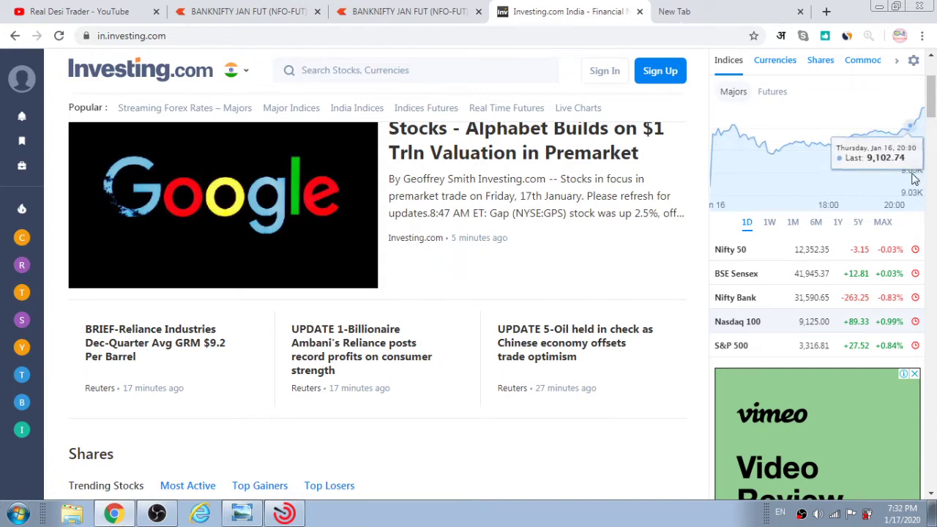
left_click_drag(932, 103, 934, 173)
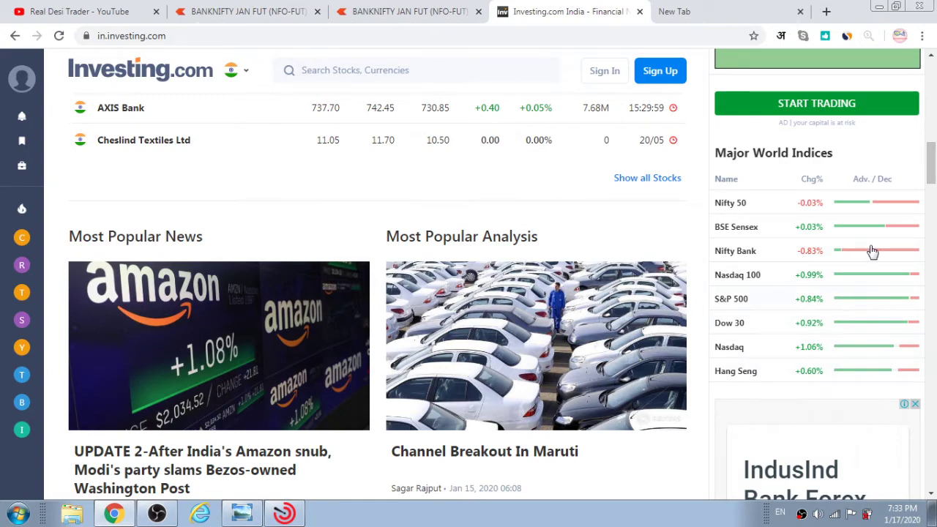
left_click_drag(933, 167, 933, 93)
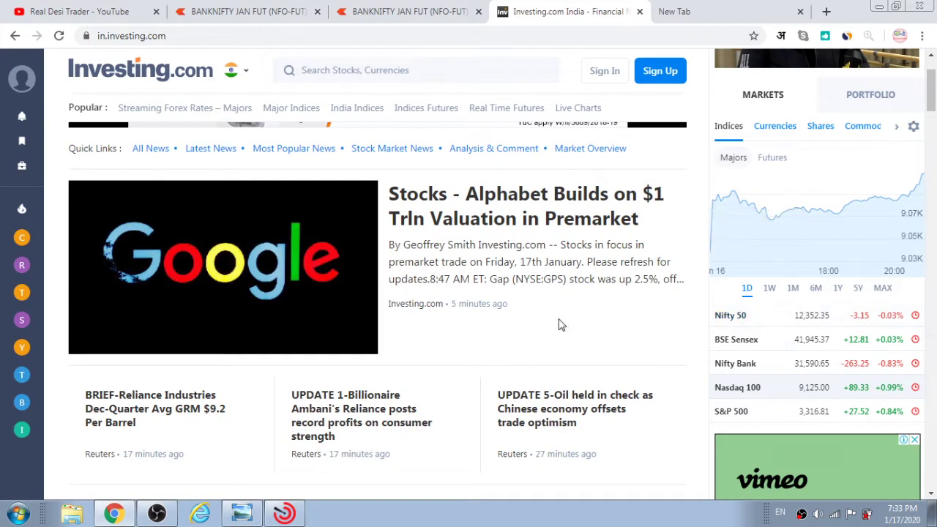
Step: Return to the BANKNIFTY JAN FUT daily chart and set its candle interval to 3 minutes
left_click(371, 12)
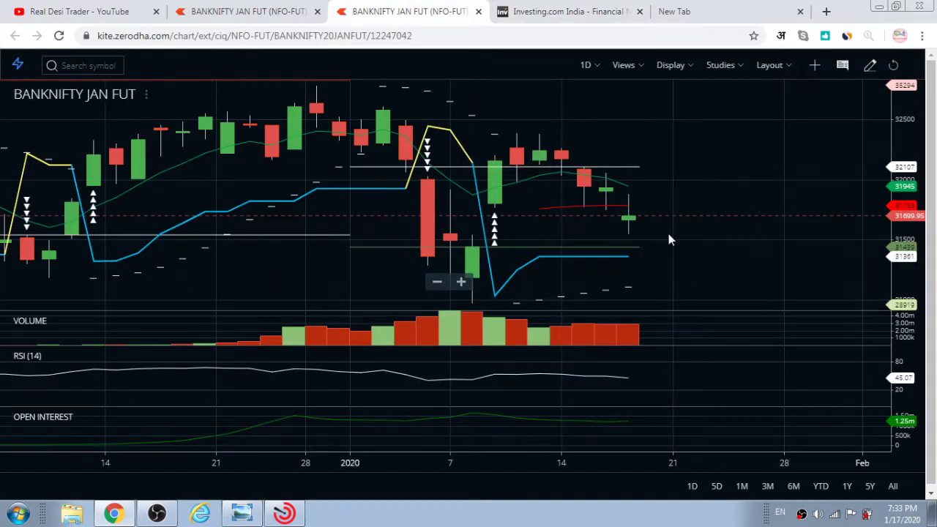
left_click(595, 67)
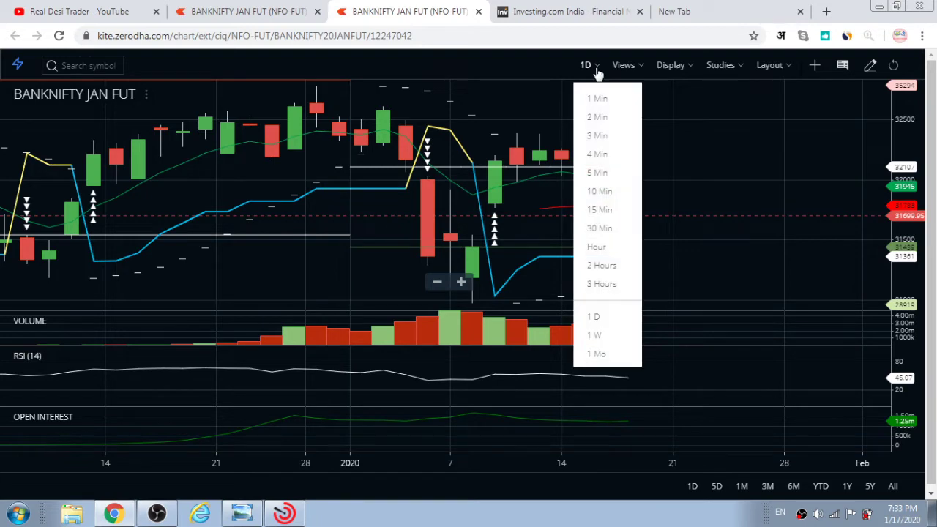
left_click(597, 137)
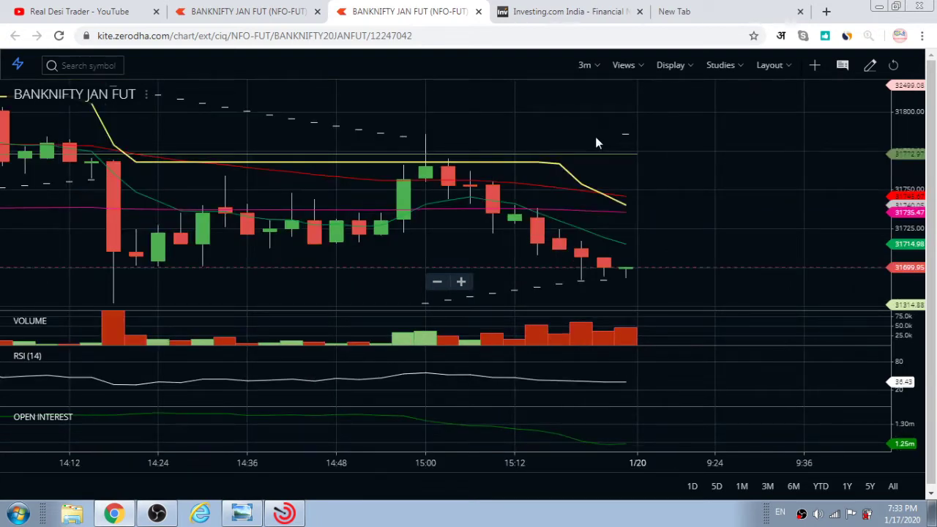
Step: Go back through the 3-minute BANKNIFTY JAN FUT chart to the opening of the 17 January session
left_click(438, 285)
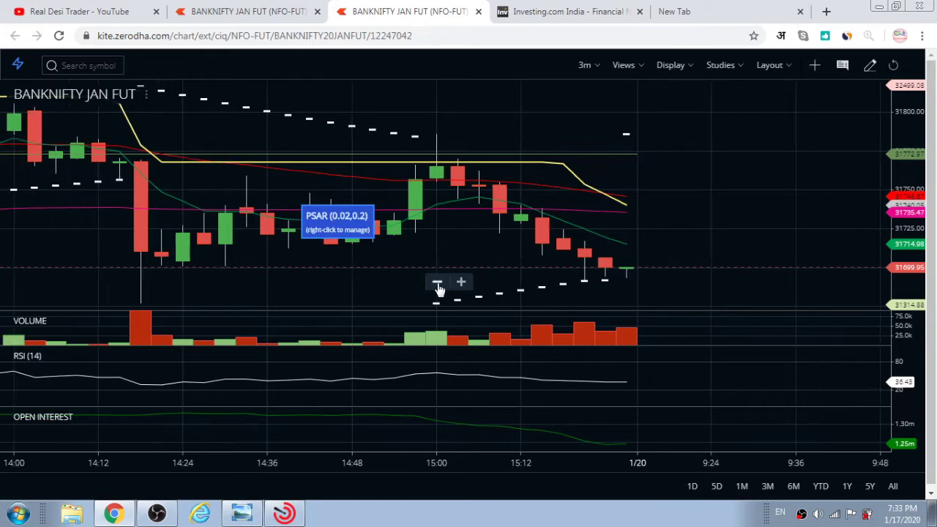
left_click_drag(142, 248, 376, 283)
left_click_drag(286, 249, 502, 257)
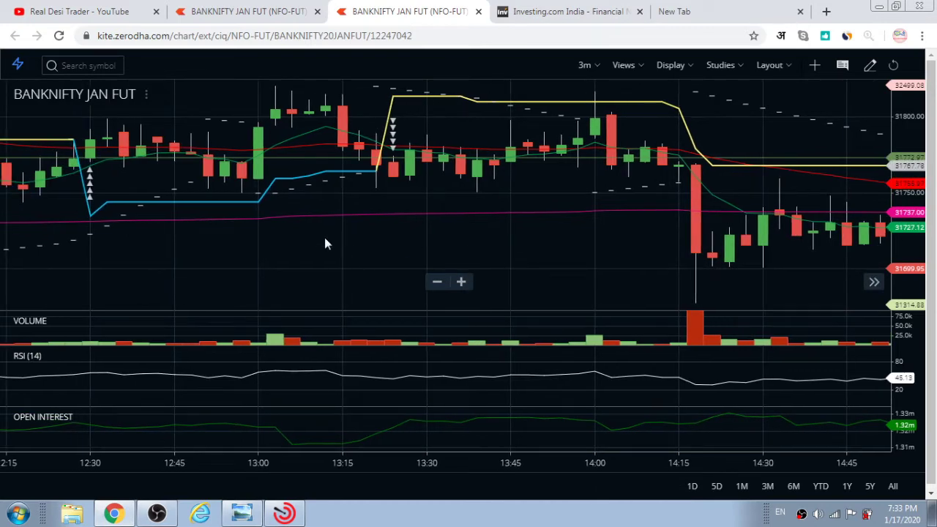
left_click_drag(325, 240, 571, 266)
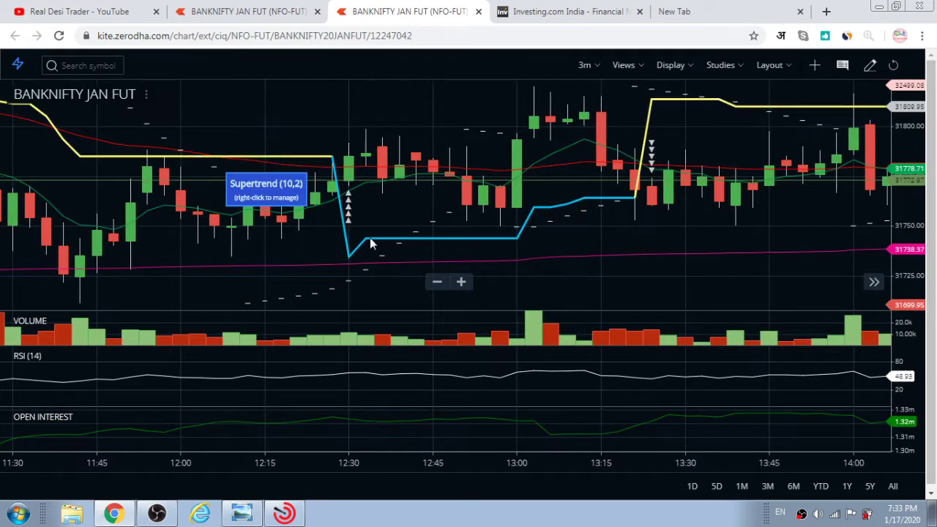
left_click_drag(259, 246, 495, 236)
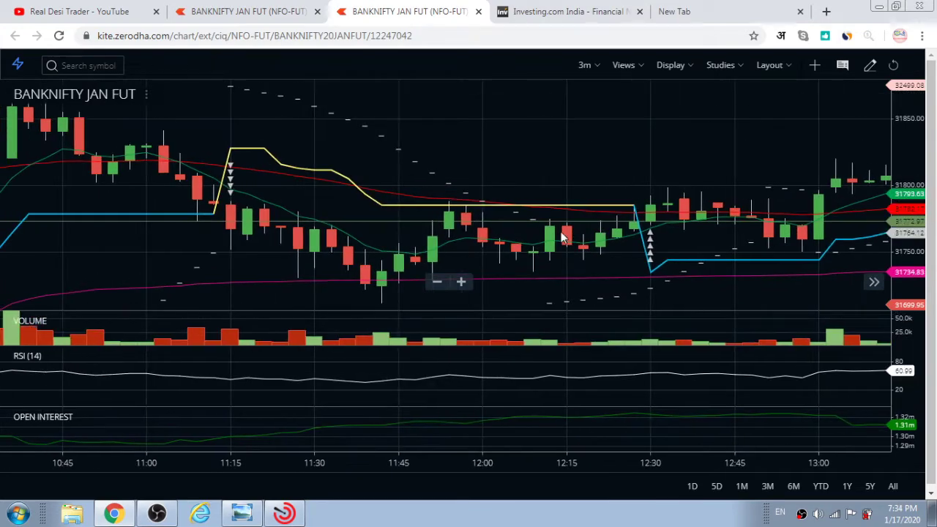
left_click_drag(382, 176, 540, 167)
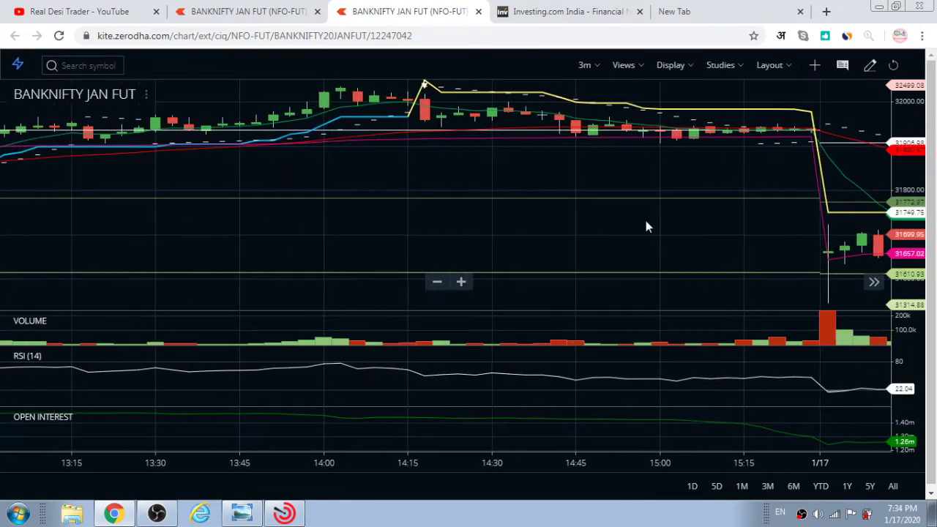
left_click_drag(749, 244, 641, 218)
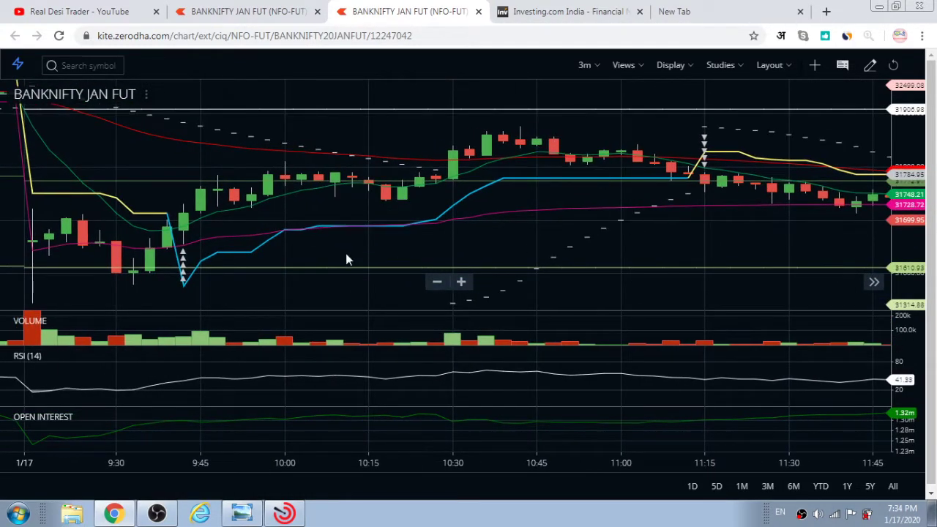
left_click_drag(341, 252, 479, 251)
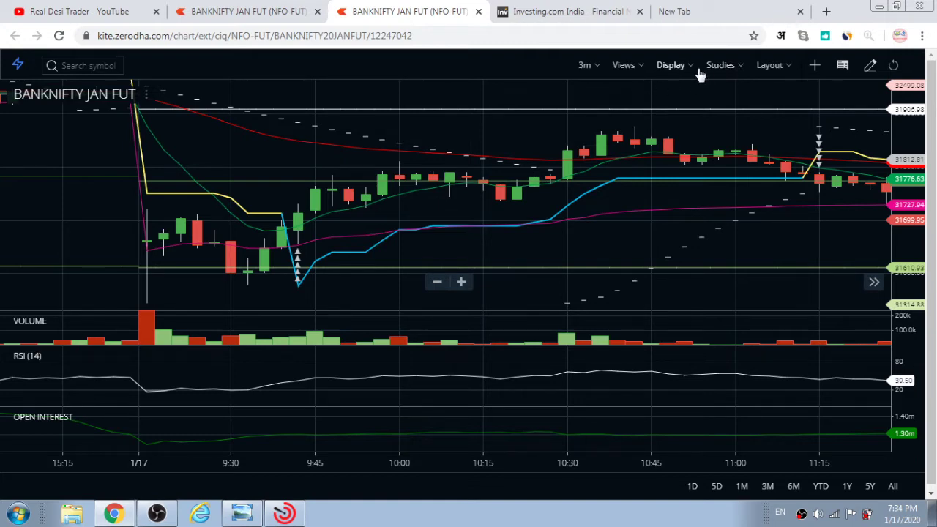
Step: Review the list of studies applied to the chart, including the moving averages, Supertrend, PSAR and VWAP
left_click(736, 72)
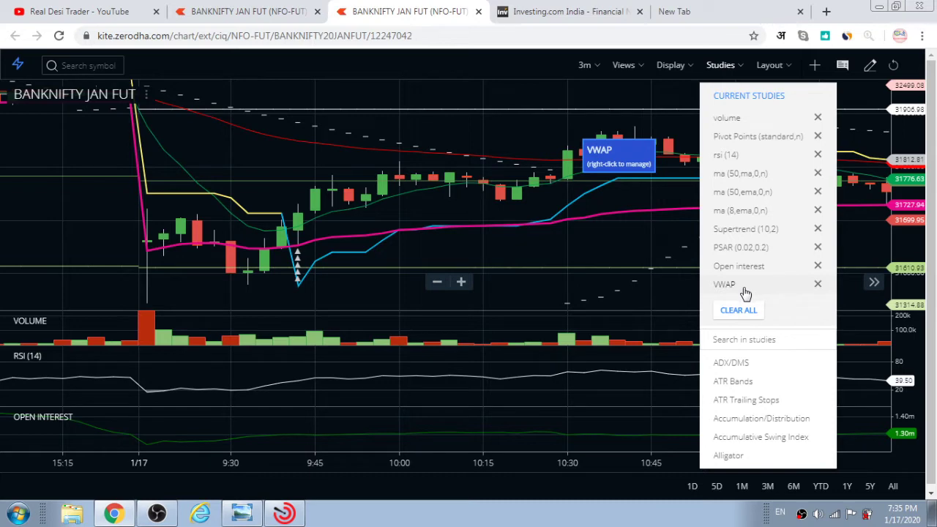
left_click(643, 229)
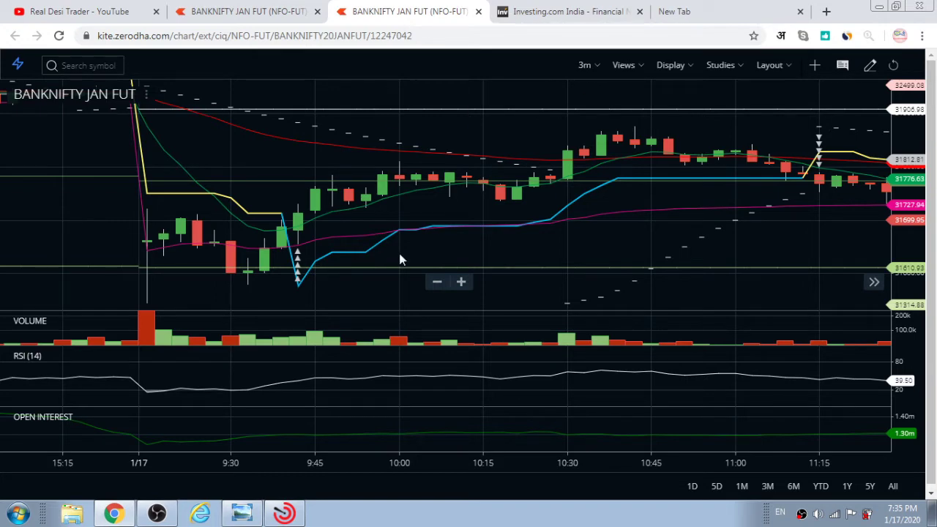
Step: Examine the 17 January opening candles up to about 9:45 against the moving averages, VWAP, pivot levels and Supertrend
left_click_drag(417, 253, 494, 234)
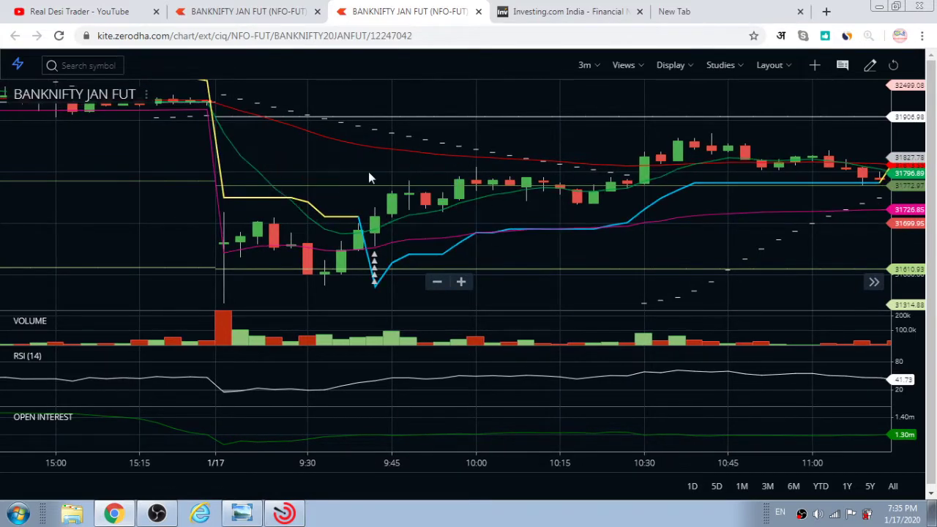
left_click_drag(401, 98, 477, 153)
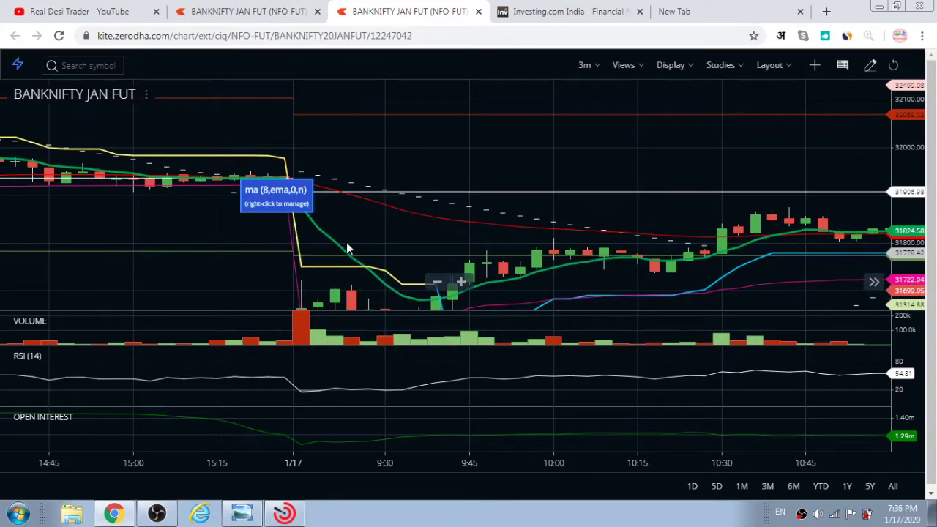
left_click_drag(361, 234, 359, 134)
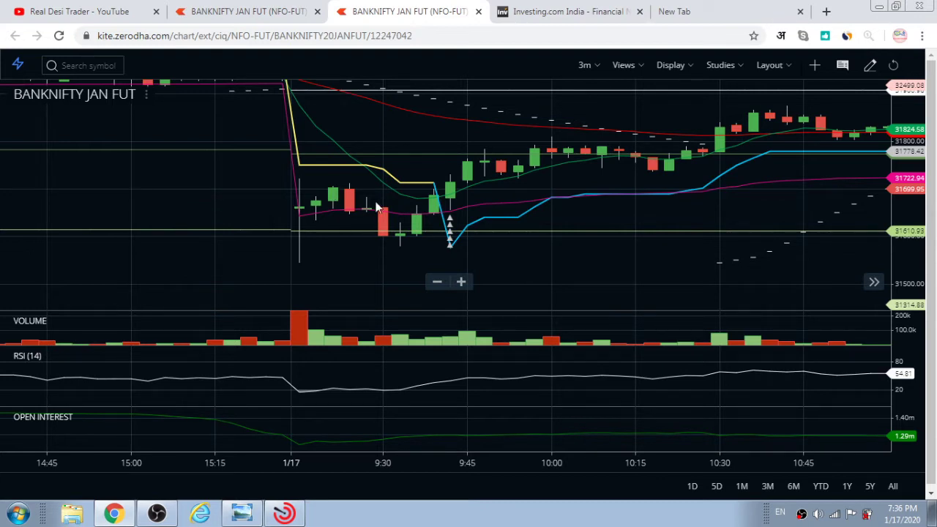
left_click(437, 283)
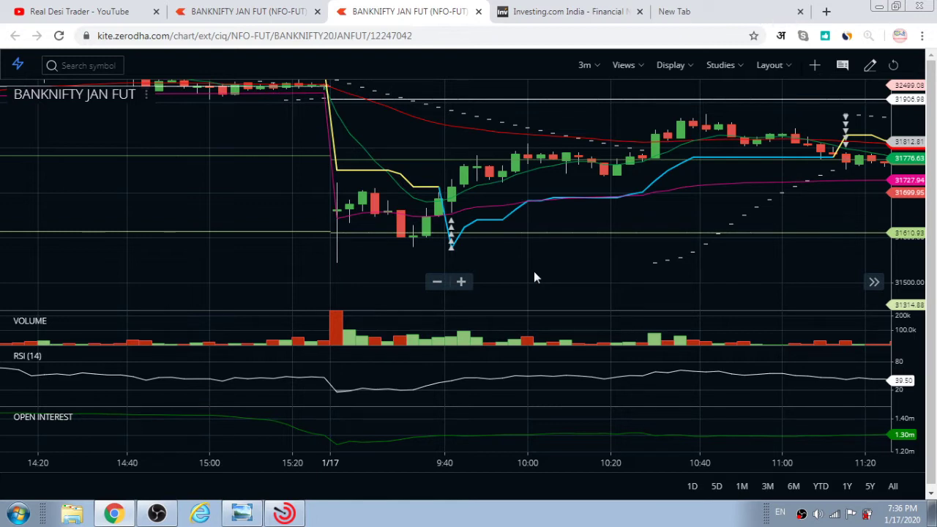
left_click(436, 284)
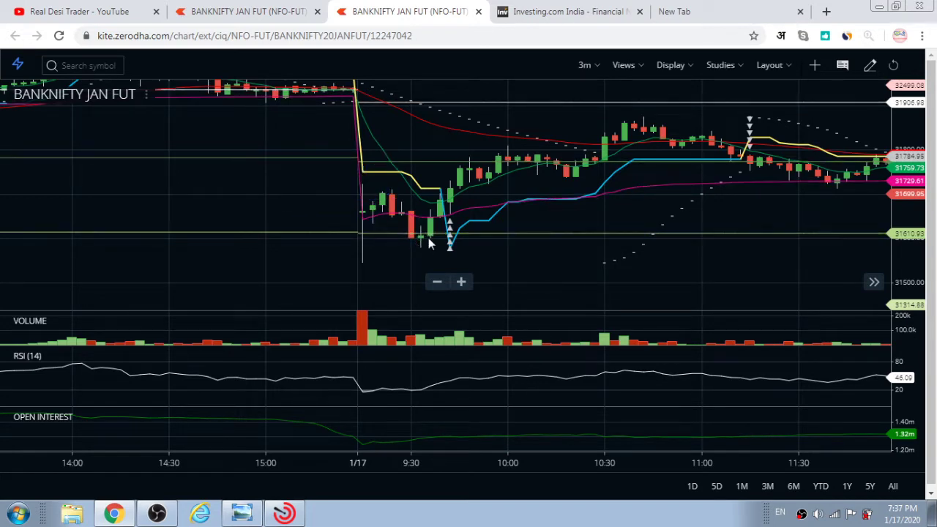
left_click(461, 282)
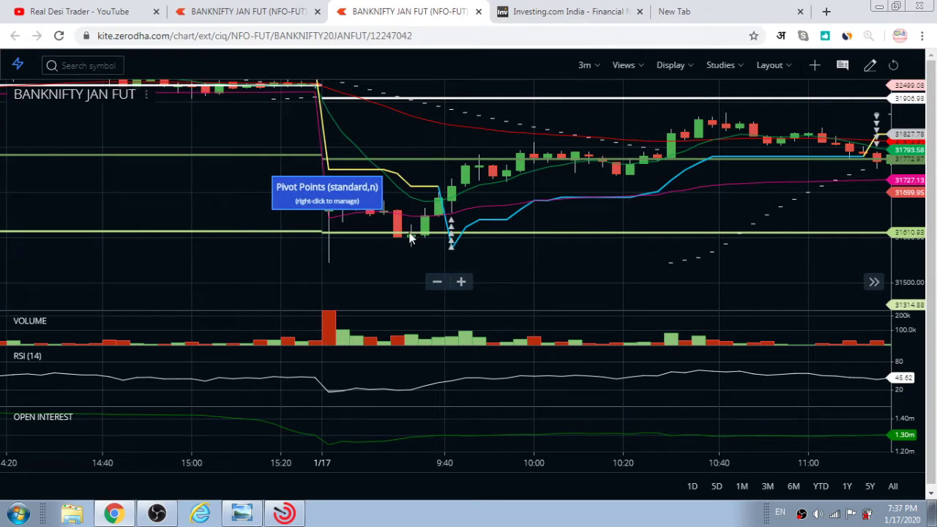
mouse_move(437, 331)
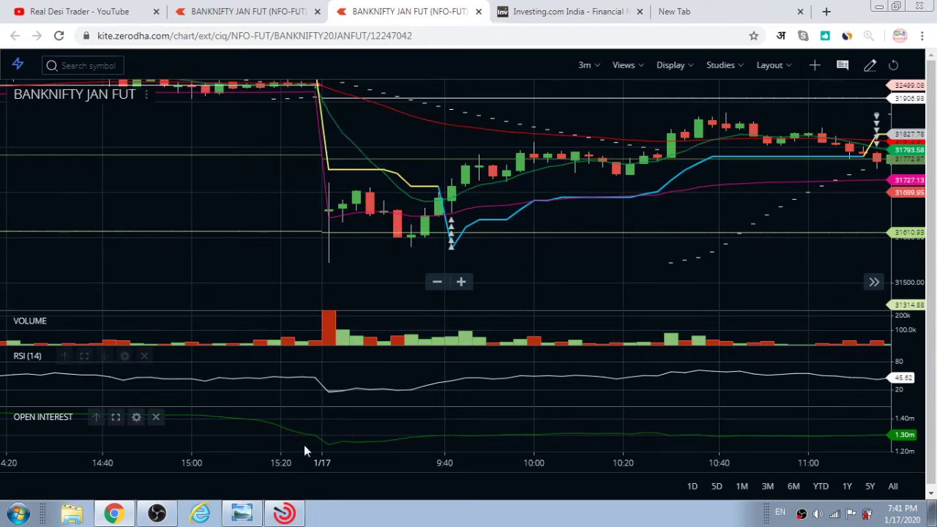
Step: Compare the completed option orders in the "17 jan 2020 trade" image in Windows Photo Viewer with the chart's morning candles
left_click(242, 514)
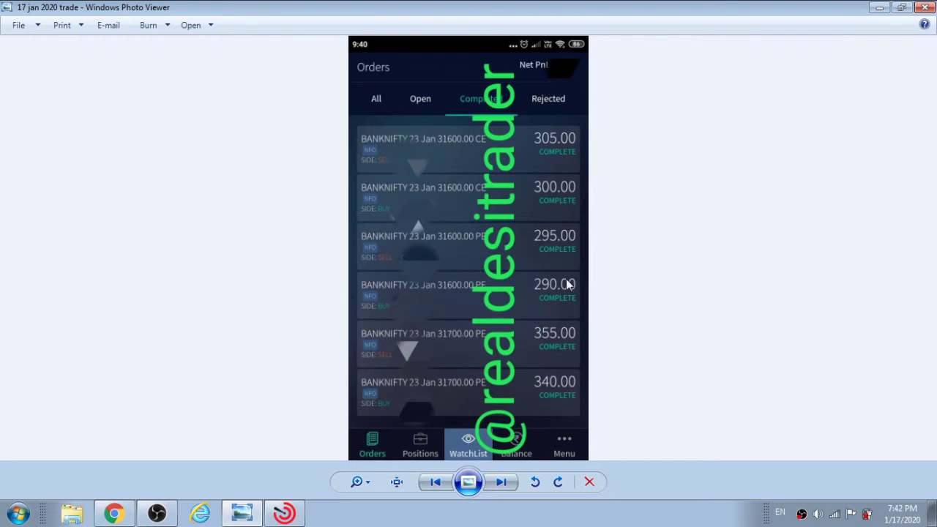
left_click(880, 8)
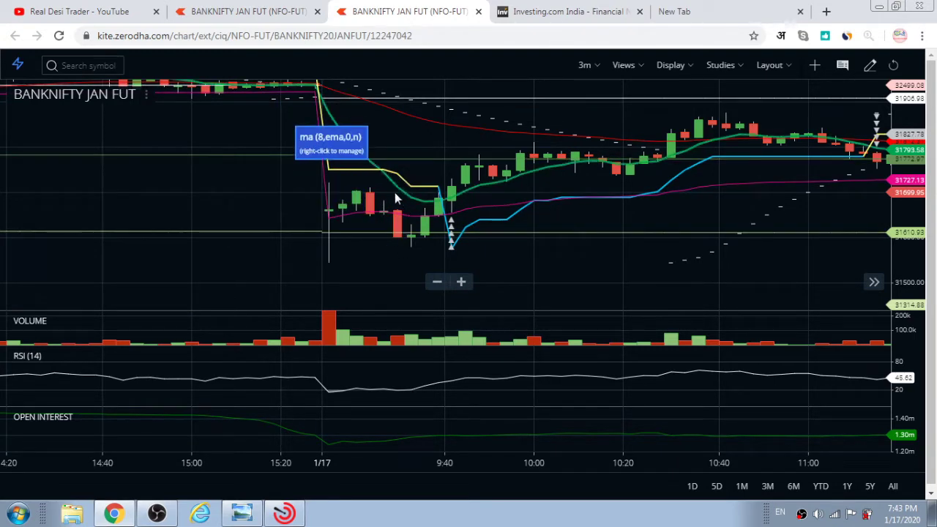
left_click(462, 283)
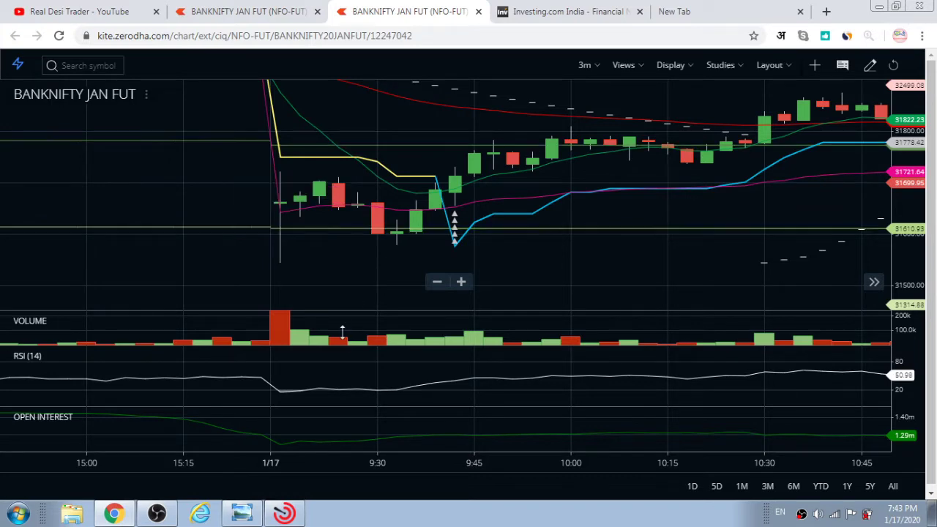
left_click(243, 514)
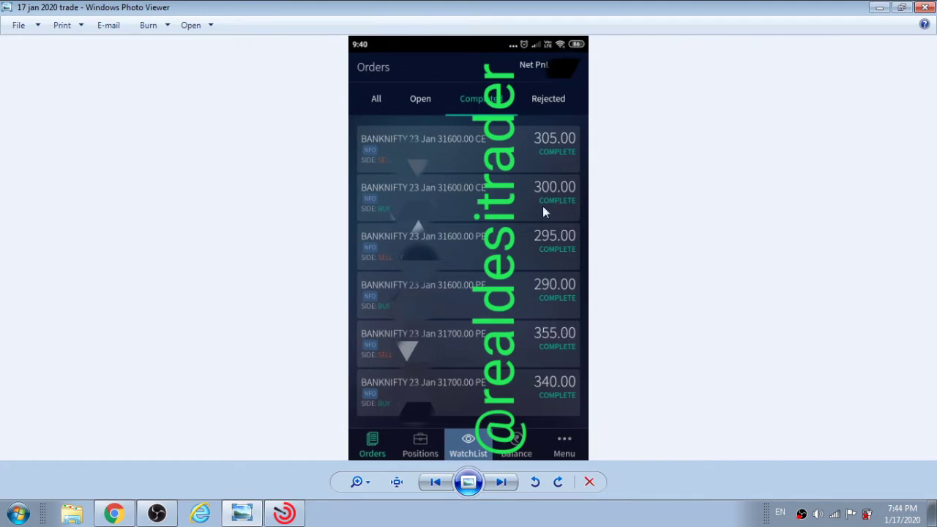
left_click(880, 8)
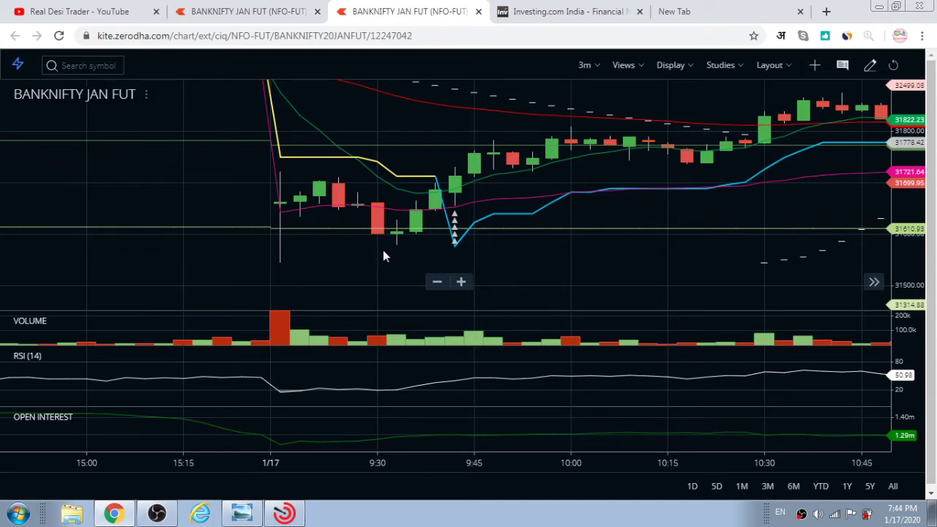
Step: Examine the 17 January price action from about 9:40 to 11:30 against the VWAP, Supertrend and pivot lines
left_click(437, 283)
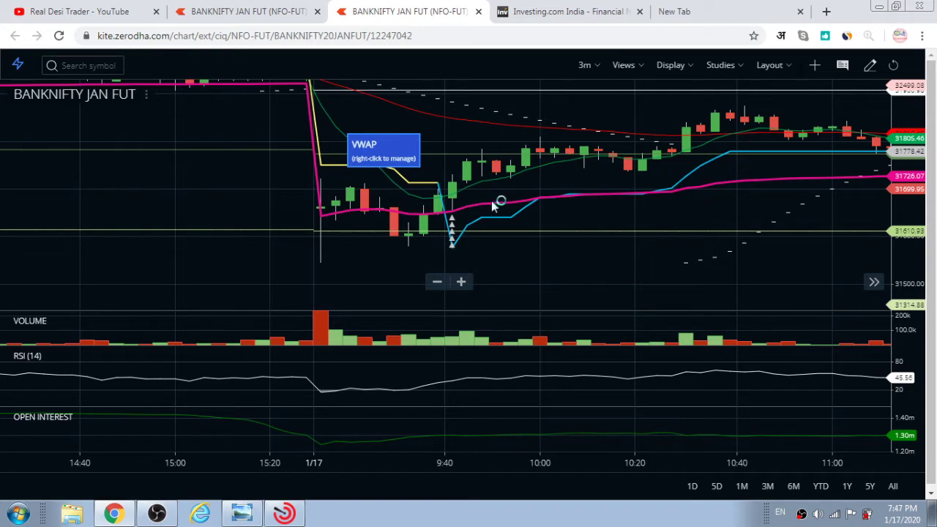
left_click(437, 284)
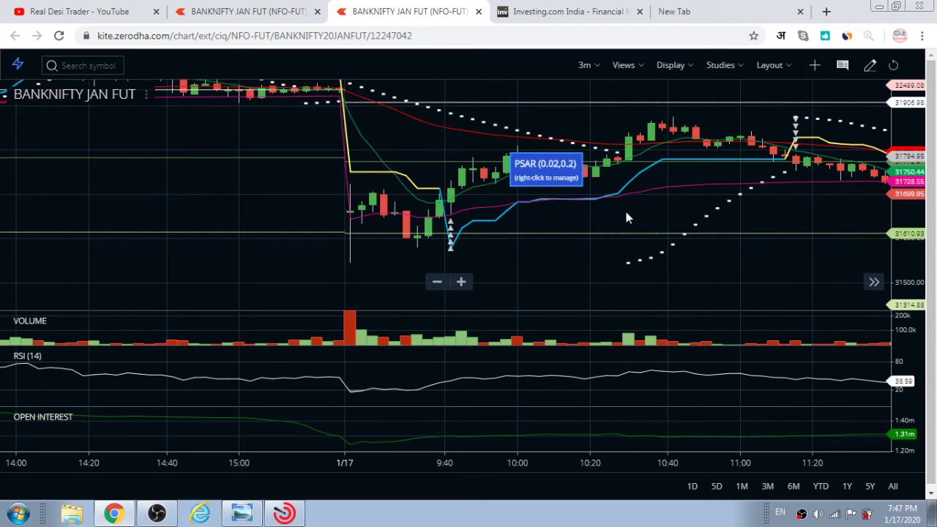
left_click_drag(626, 212, 542, 232)
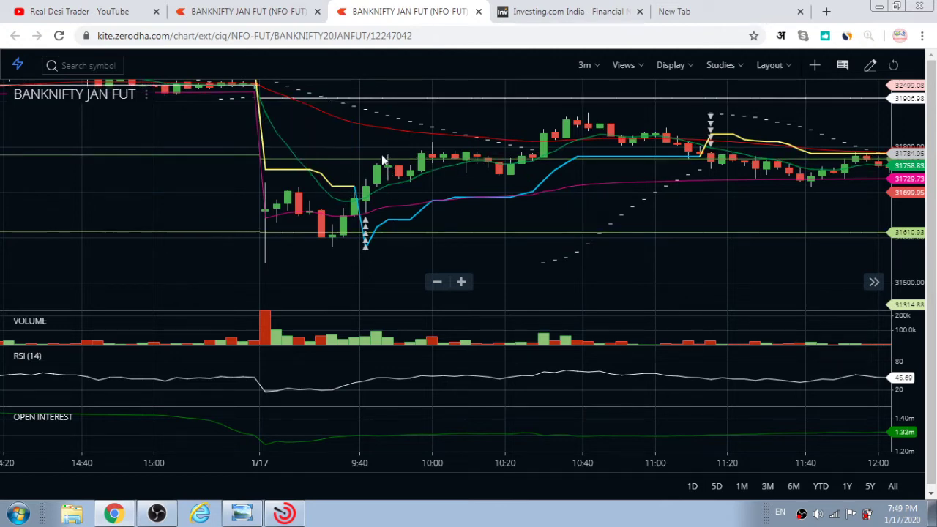
left_click(462, 282)
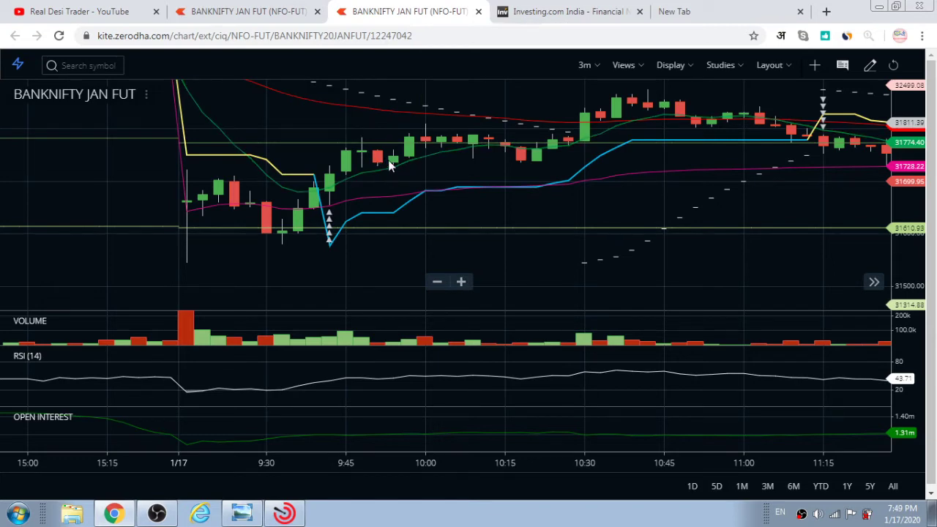
left_click(437, 284)
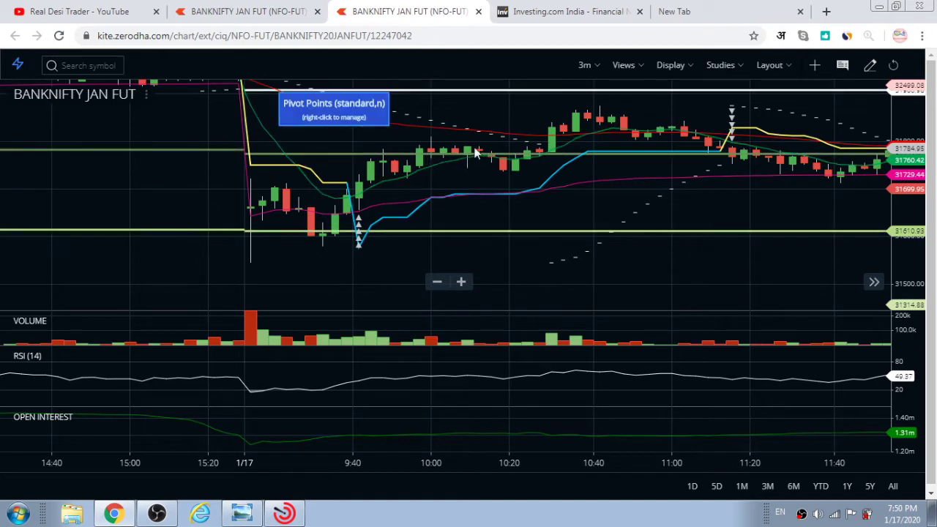
left_click(462, 282)
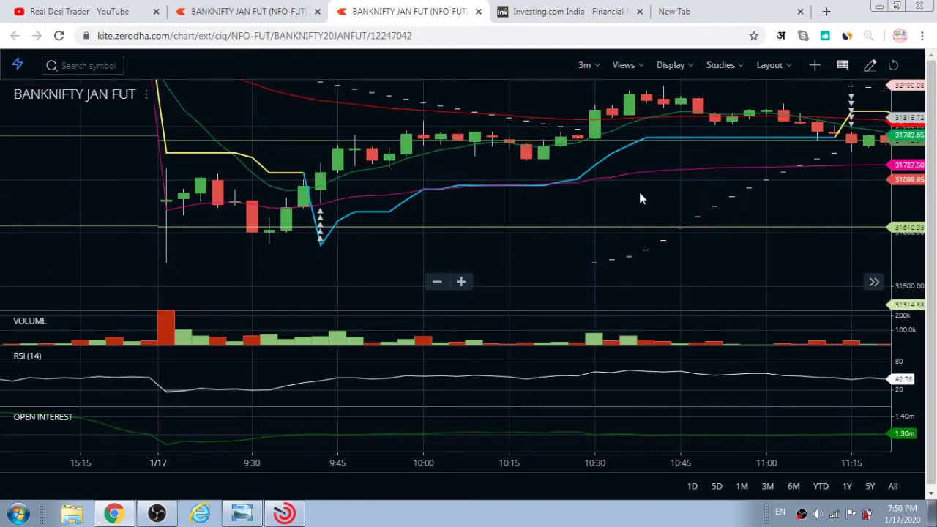
left_click_drag(639, 192, 535, 223)
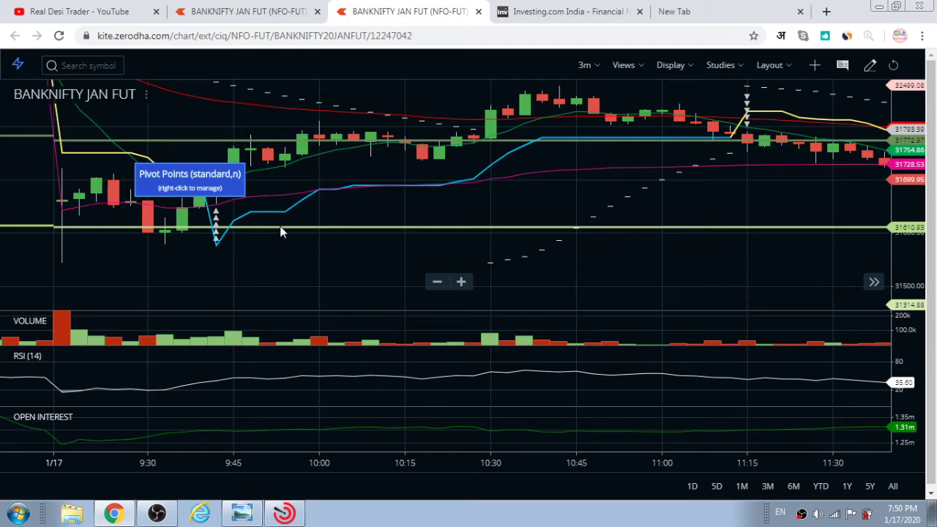
Step: Examine the candles around the 10:30 breakout against the pivot line, PSAR, Supertrend and 50-period EMA
left_click(437, 283)
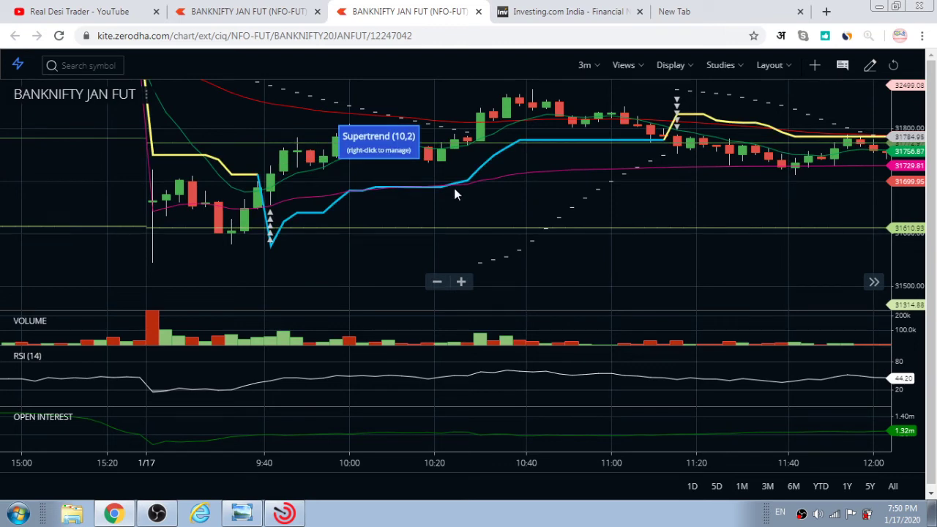
left_click(461, 283)
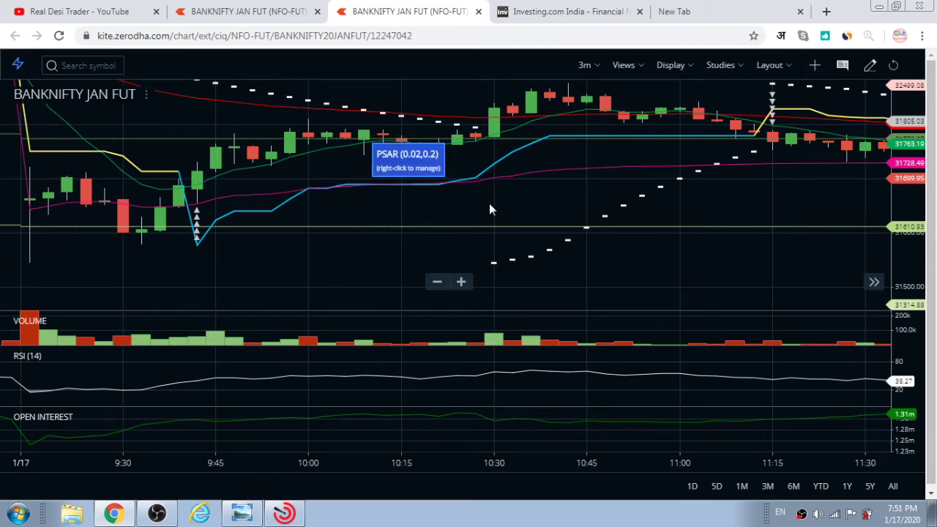
mouse_move(489, 208)
left_mouse_down()
mouse_move(377, 266)
mouse_move(487, 208)
left_mouse_up()
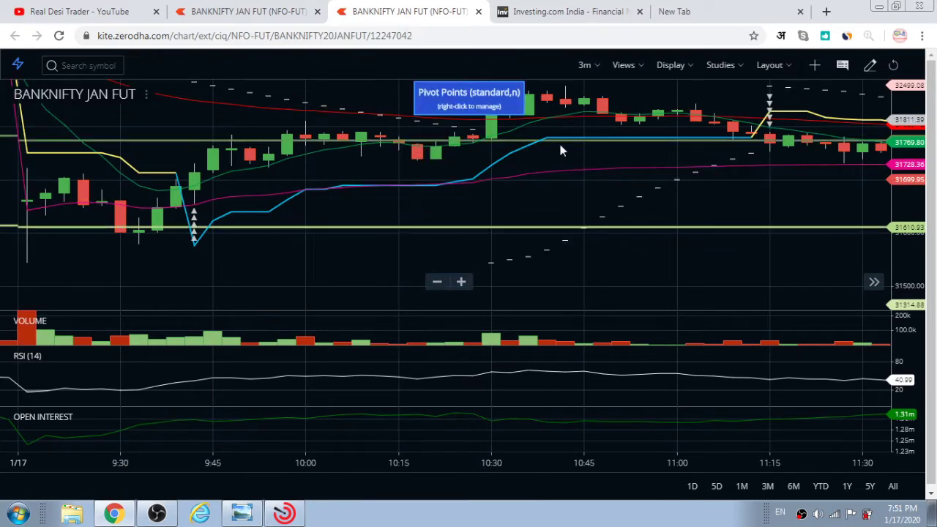
left_click_drag(559, 146, 552, 201)
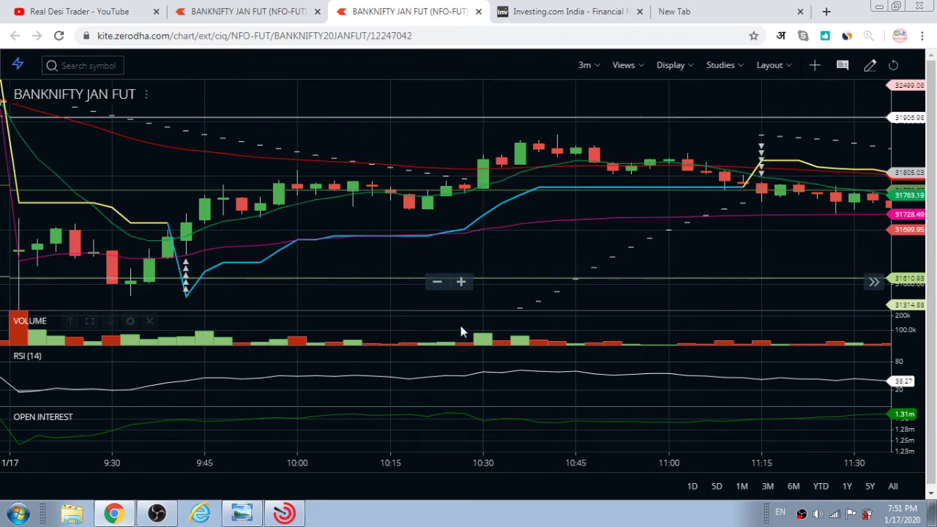
left_click(461, 283)
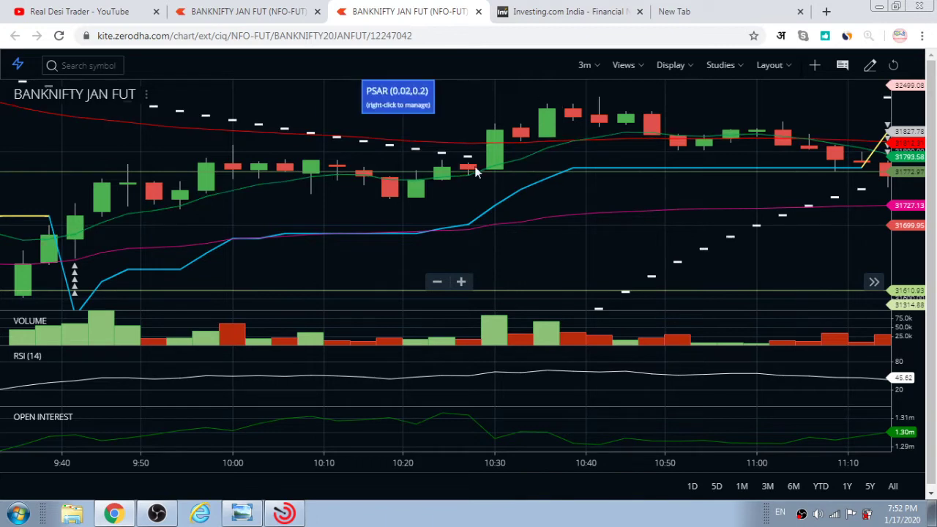
left_click(437, 283)
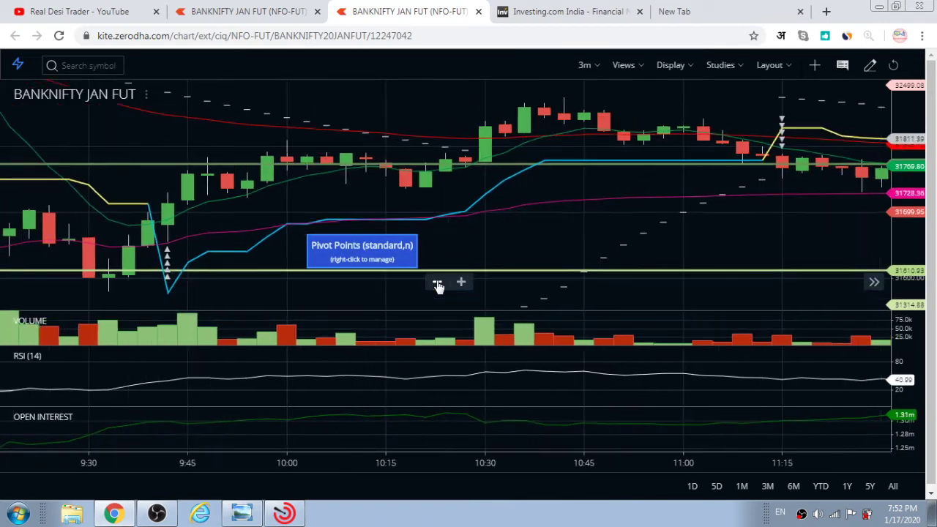
left_click(437, 282)
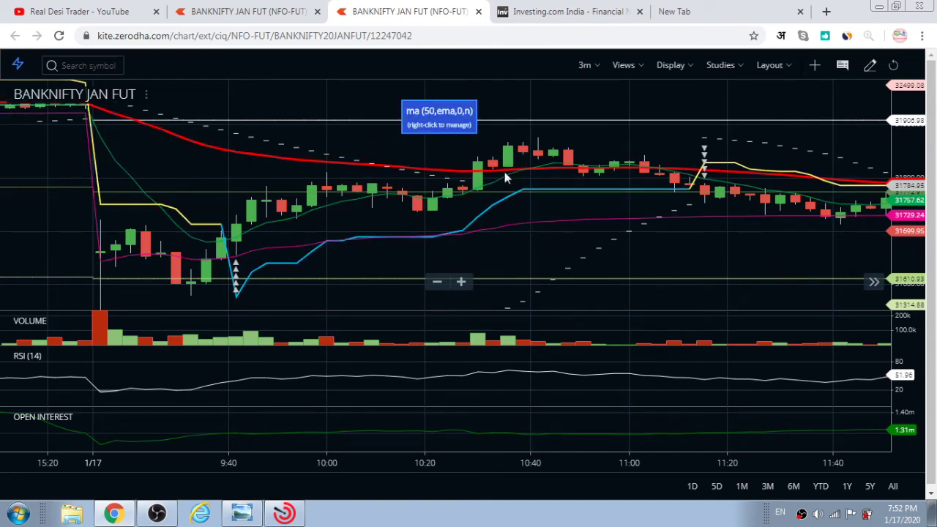
left_click(439, 283)
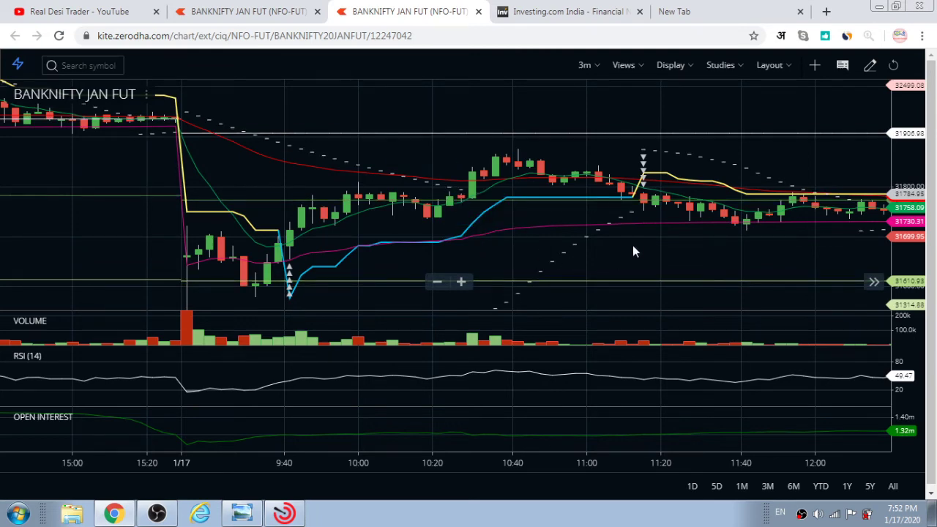
Step: Compare the candles from about 10:00 to 12:30 with the completed option orders in the "17 jan 2020 trade" image in Windows Photo Viewer
left_click_drag(634, 251, 525, 234)
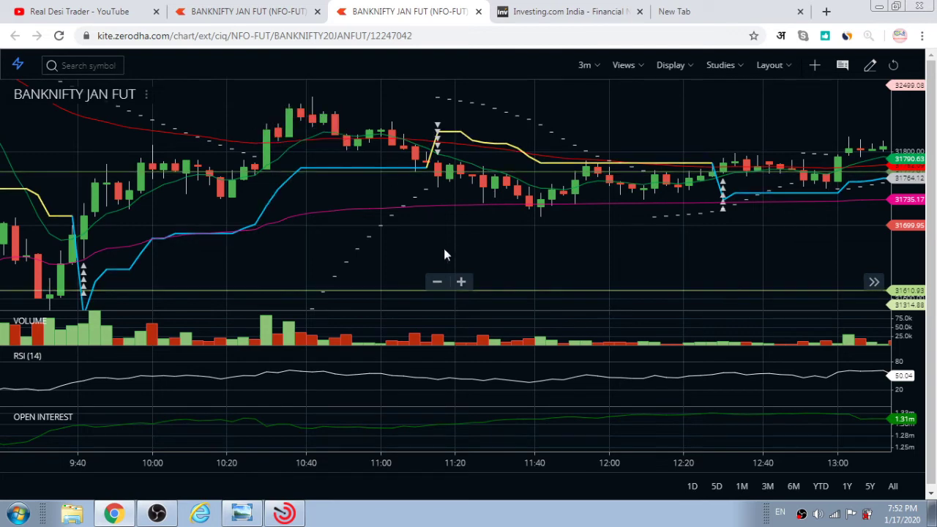
left_click(461, 281)
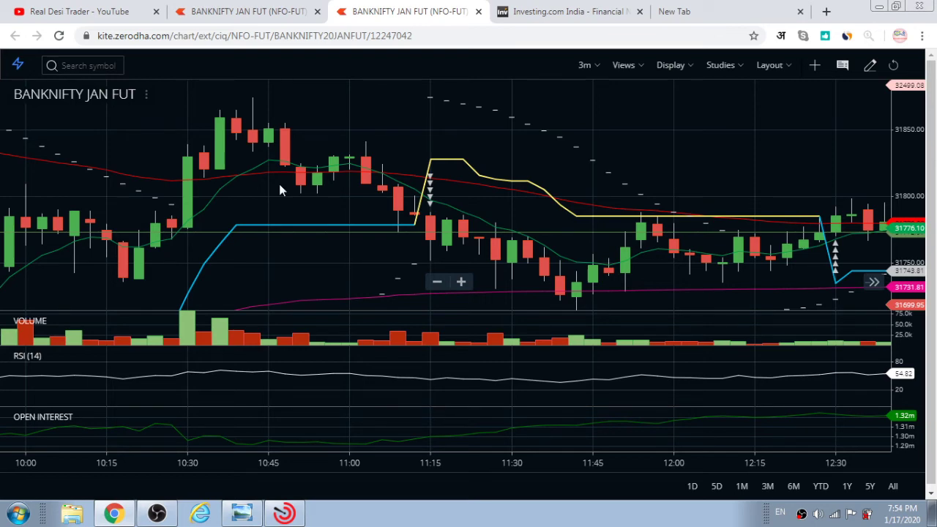
left_click(243, 514)
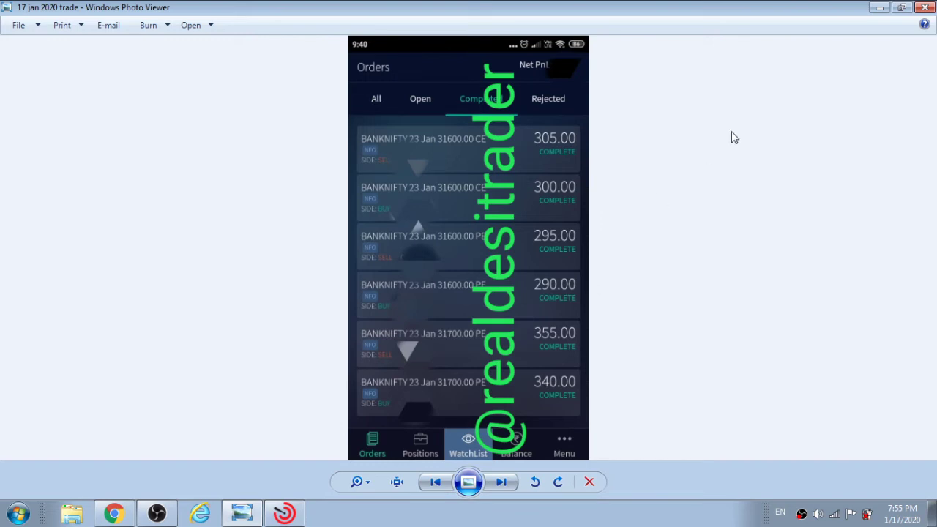
left_click(879, 9)
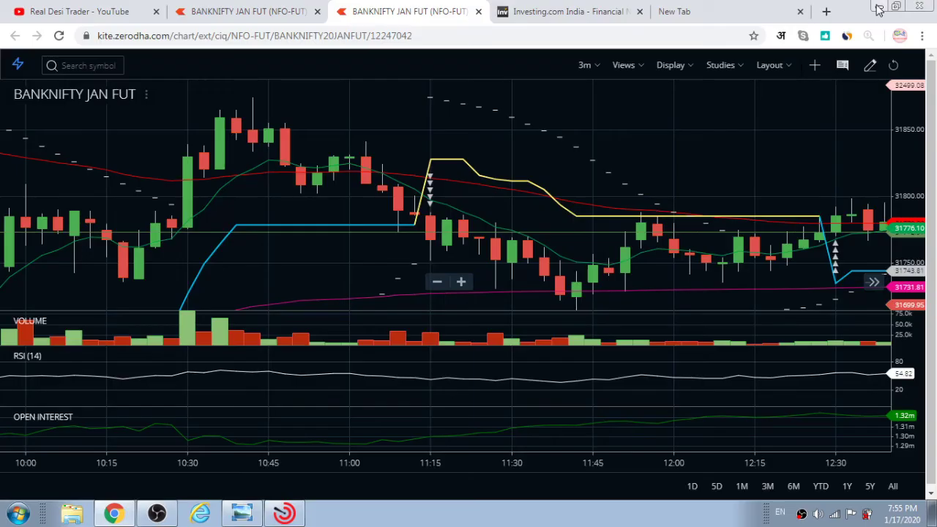
Step: Examine the Supertrend change around 11:15 on the BANKNIFTY chart against the 8-period EMA and VWAP
left_click(438, 284)
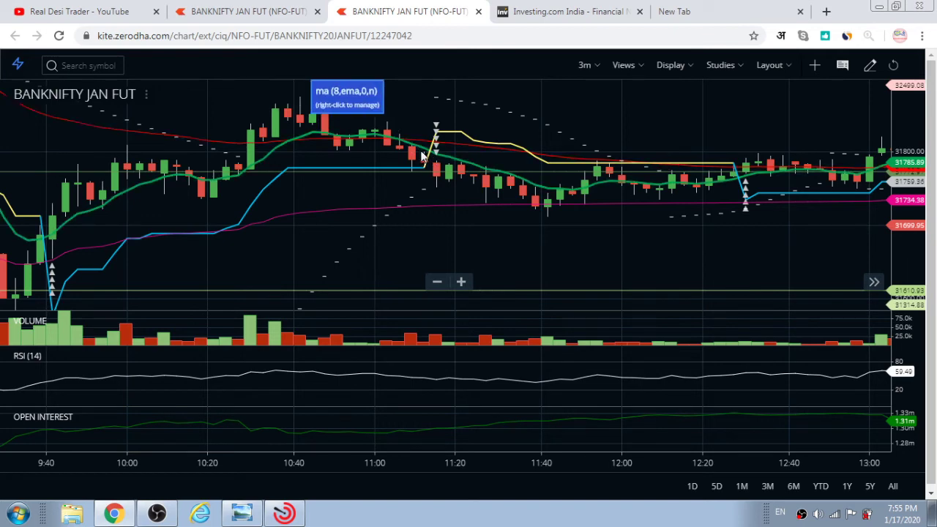
left_click(461, 282)
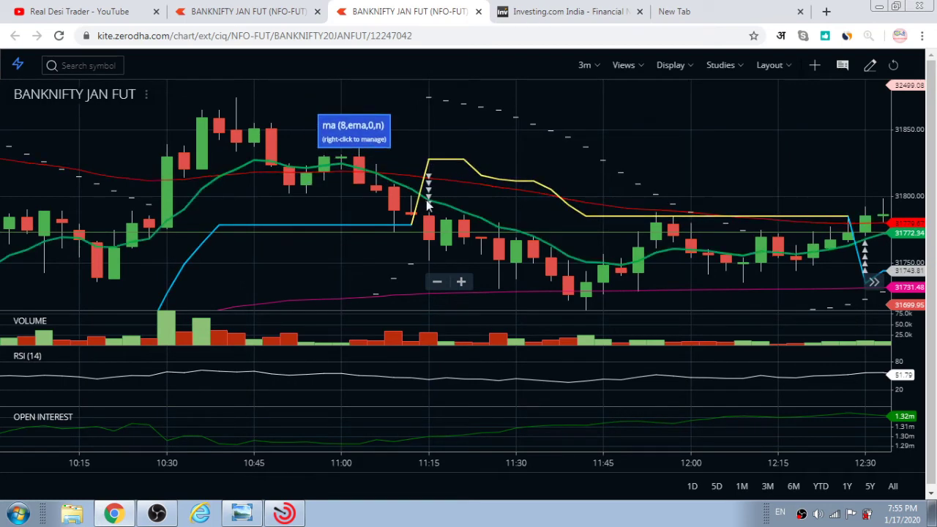
left_click(438, 284)
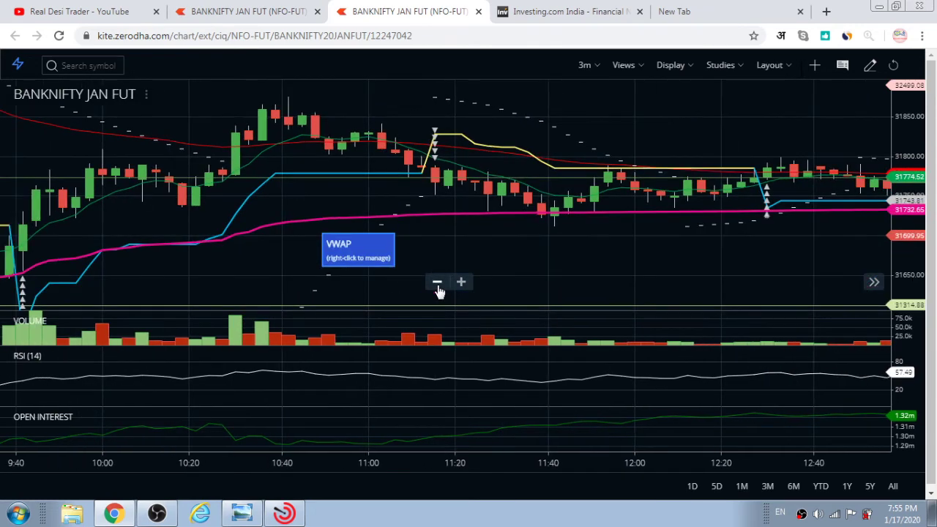
left_click(437, 283)
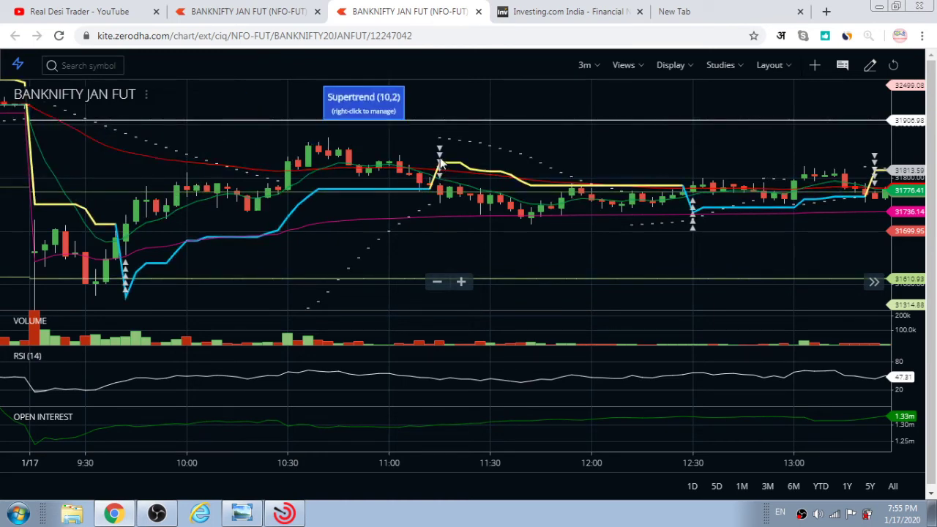
left_click(463, 285)
left_click(461, 284)
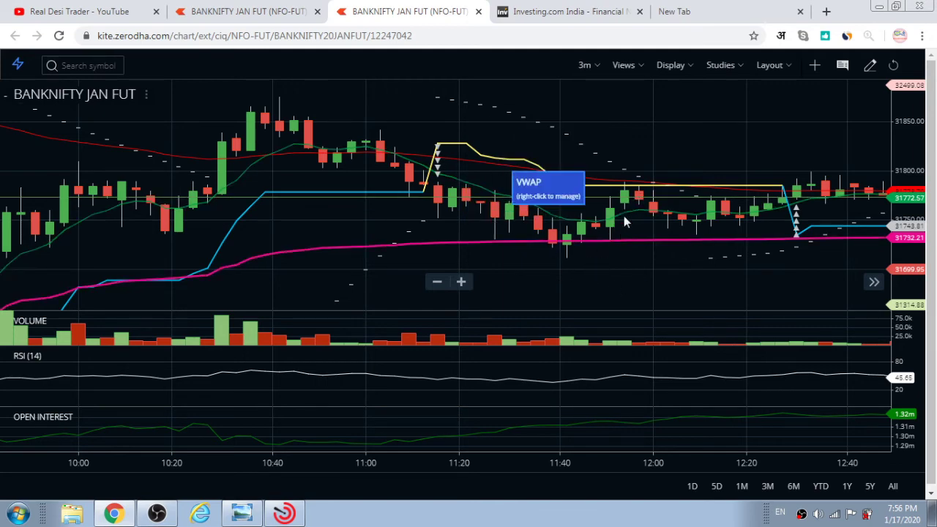
Step: Examine the price action from about 11:40 to 13:00 against the 8-period EMA, VWAP and Supertrend
left_click_drag(689, 270, 530, 232)
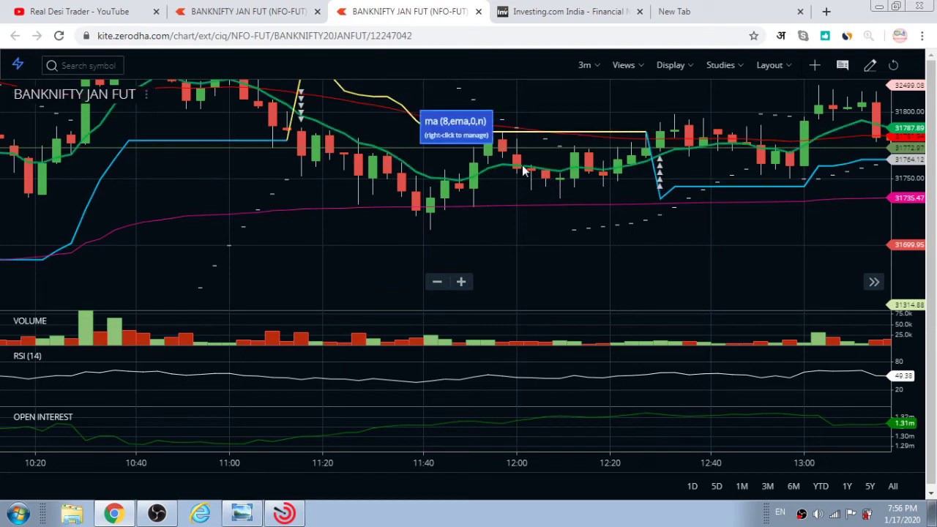
left_click(436, 284)
left_click(437, 284)
left_click(436, 284)
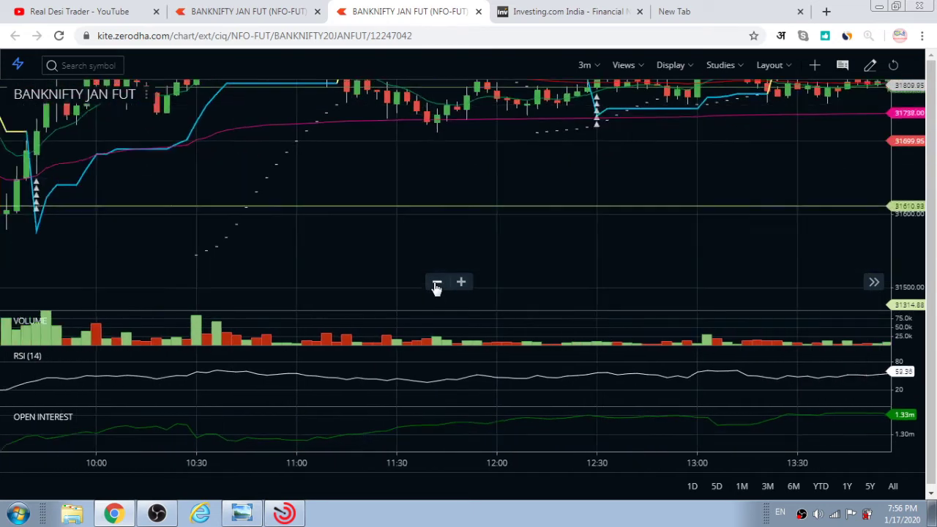
left_click_drag(520, 163, 521, 213)
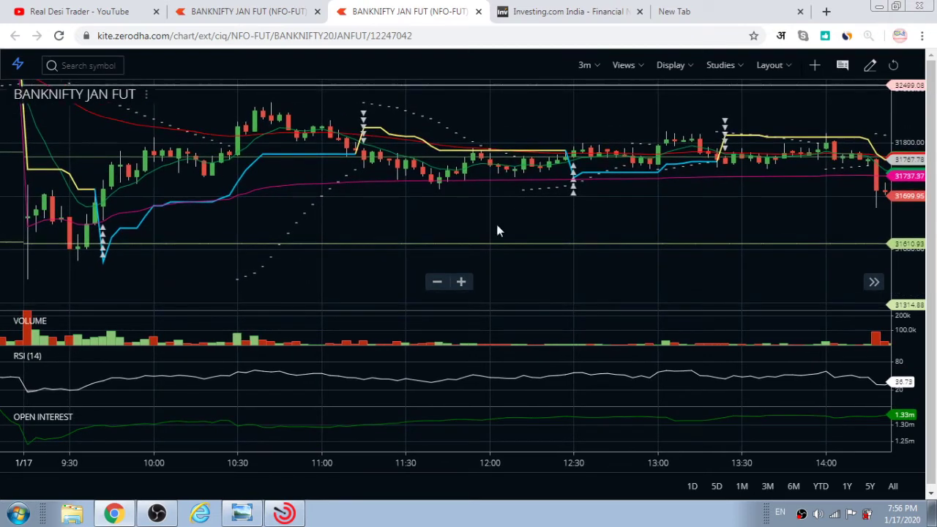
Step: Revisit the 17 January session from the opening candles to about 12:20, including the Supertrend changes
left_click(462, 284)
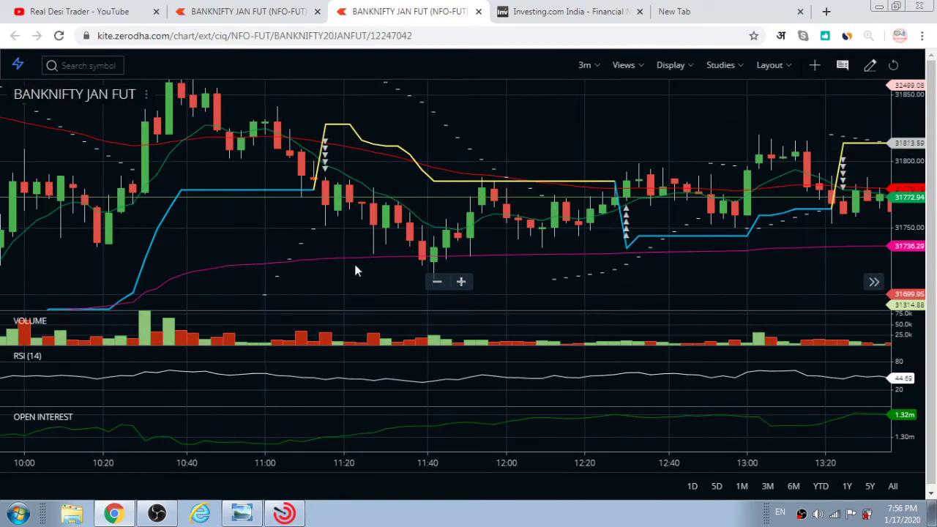
left_click_drag(344, 274, 456, 153)
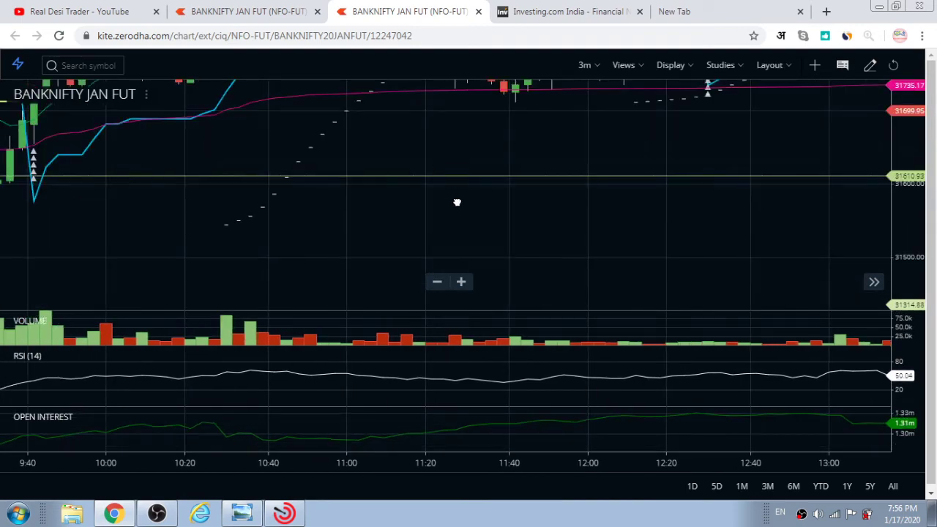
key("Left")
key("Left")
key("Left")
key("Left")
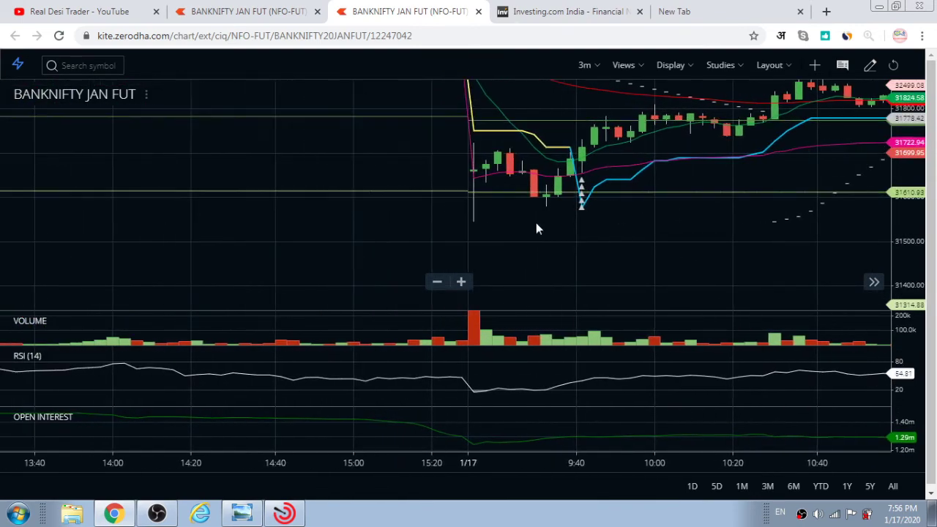
left_click_drag(552, 228, 391, 225)
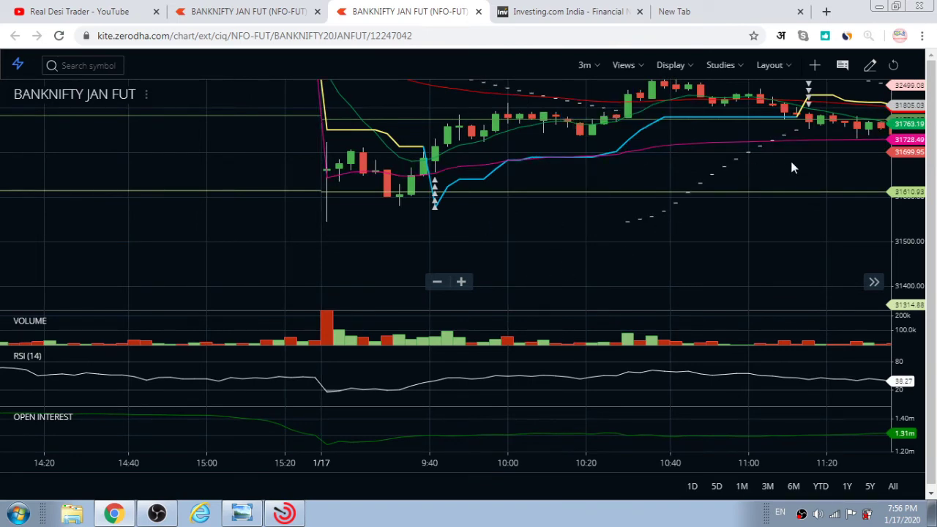
left_click_drag(779, 171, 593, 315)
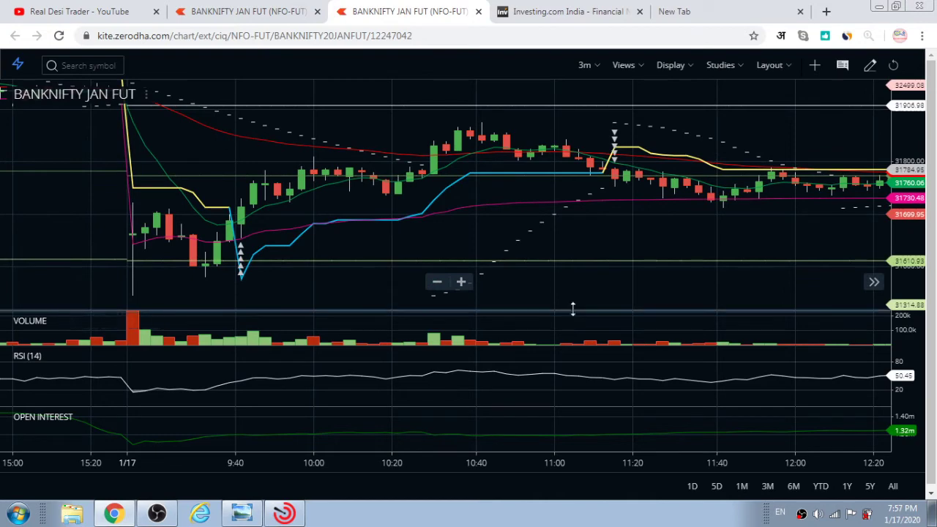
Step: Enlarge the volume pane to inspect the morning volume bars, and restore its height
left_click_drag(571, 312, 575, 216)
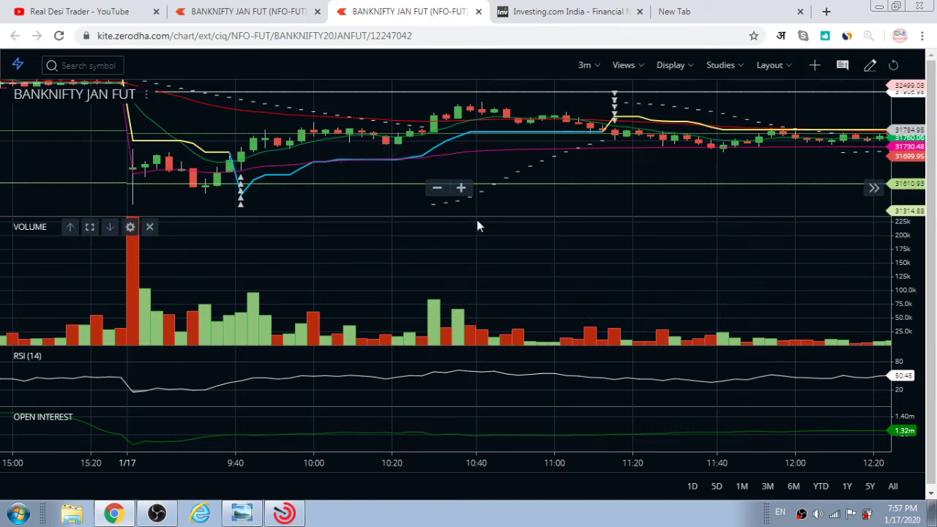
left_click_drag(484, 214, 484, 313)
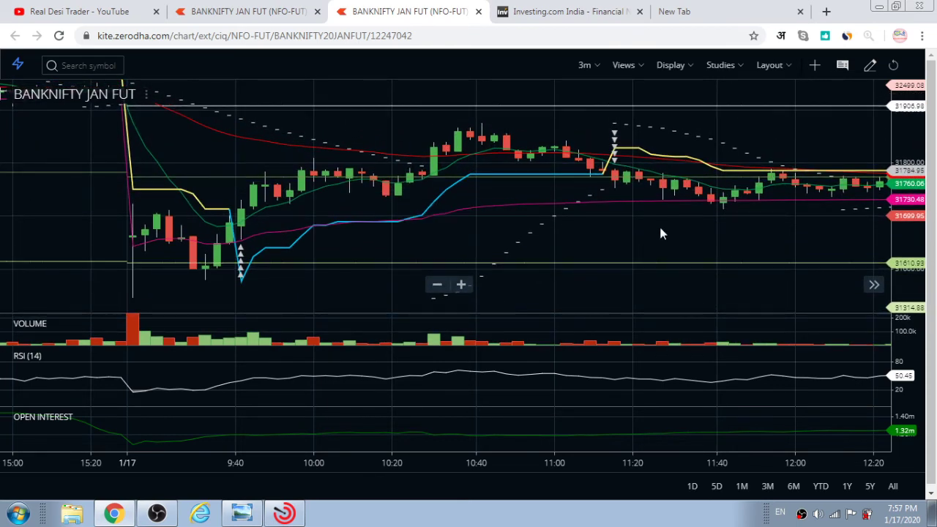
Step: Examine the price action from about 12:00 to 15:00 against the Supertrend, PSAR, moving averages and VWAP
left_click_drag(661, 232, 442, 216)
left_click_drag(657, 215, 531, 232)
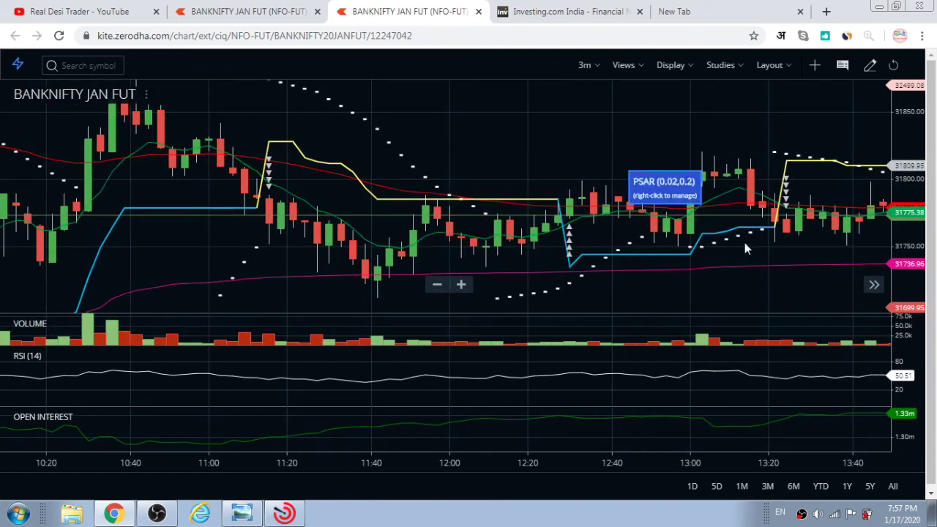
left_click_drag(724, 276, 653, 265)
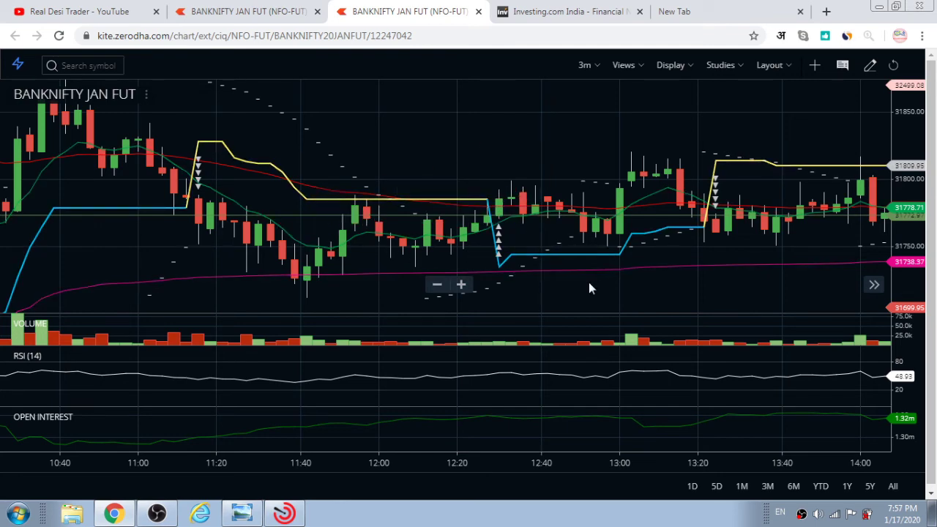
left_click_drag(684, 301, 522, 264)
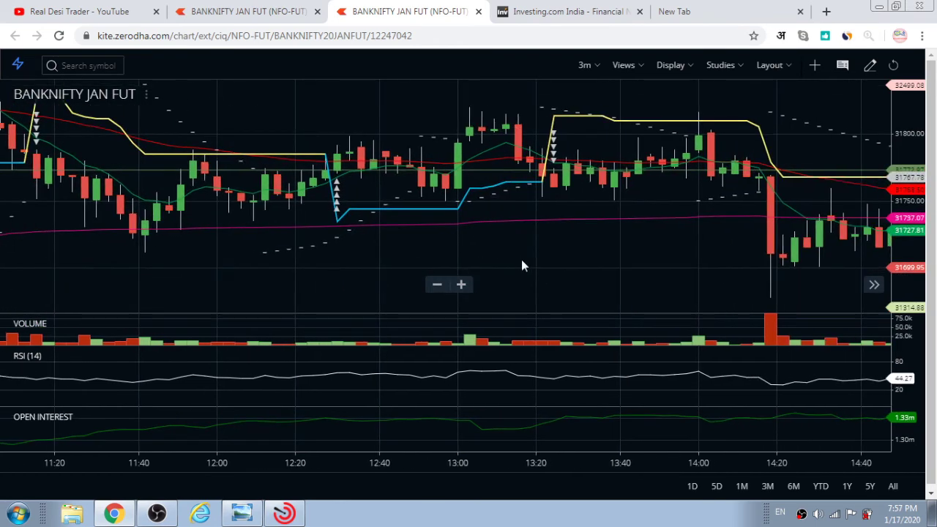
left_click_drag(669, 266, 653, 266)
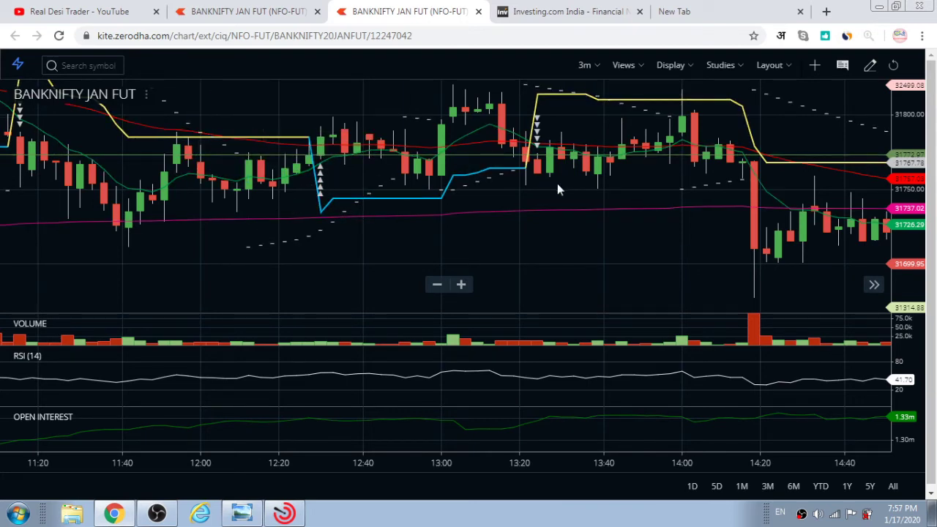
left_click_drag(679, 186, 611, 203)
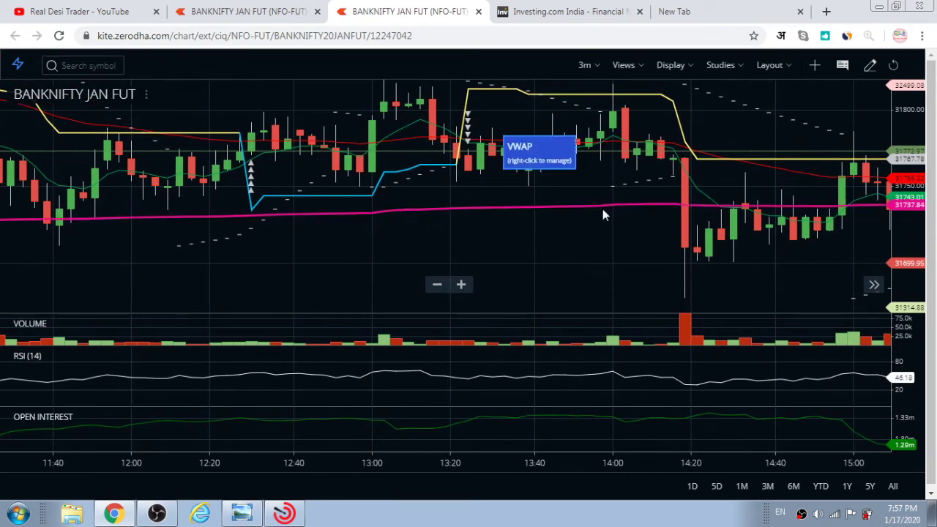
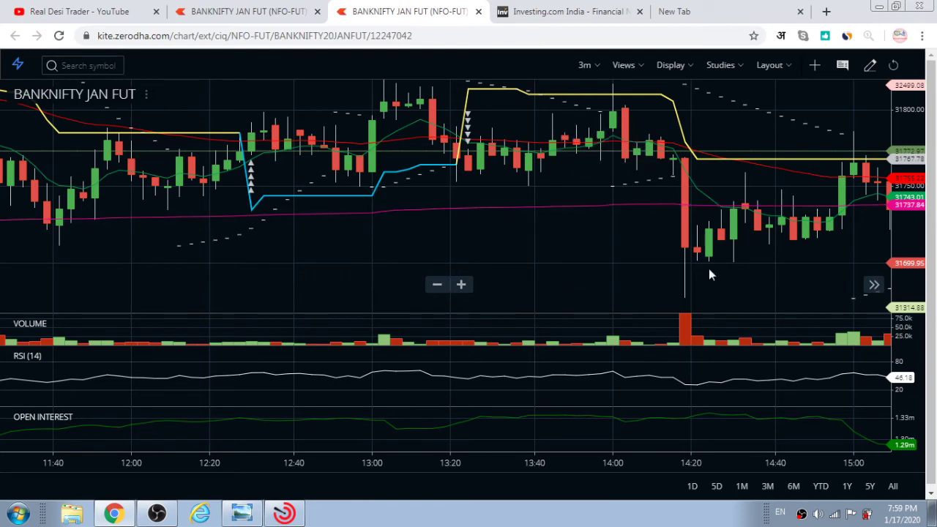
Step: Examine the sharp candle just before 14:20 and the following candles to the session close against the EMA, VWAP and Supertrend
left_click_drag(739, 280, 695, 241)
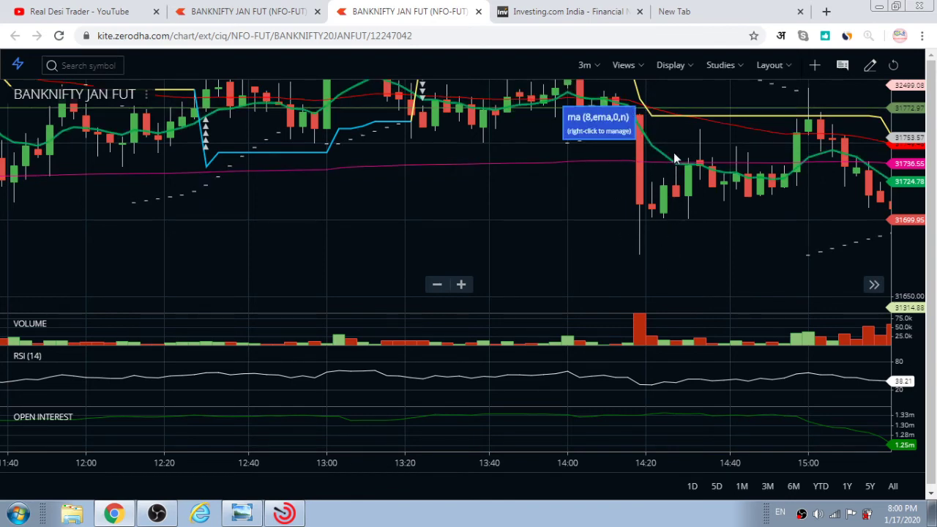
left_click_drag(677, 135, 632, 220)
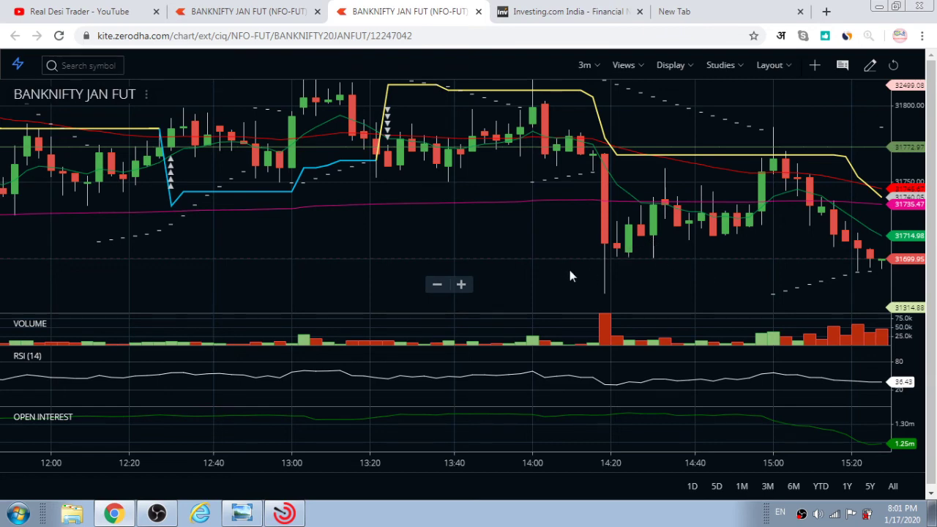
left_click(438, 284)
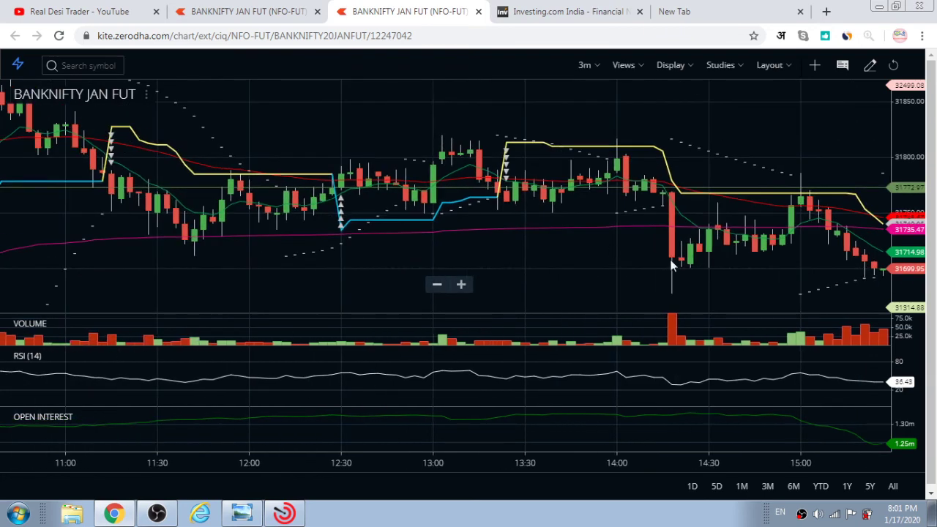
left_click_drag(762, 282, 591, 265)
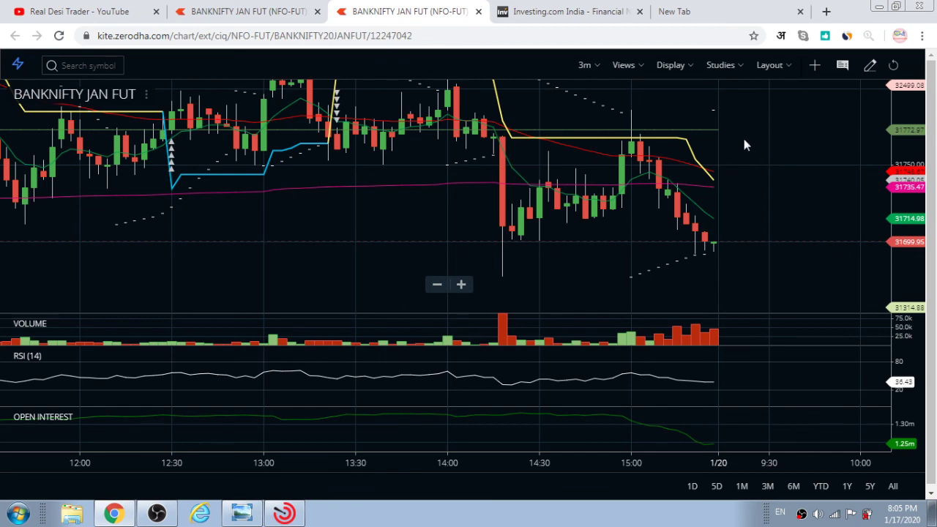
left_click_drag(744, 145, 772, 180)
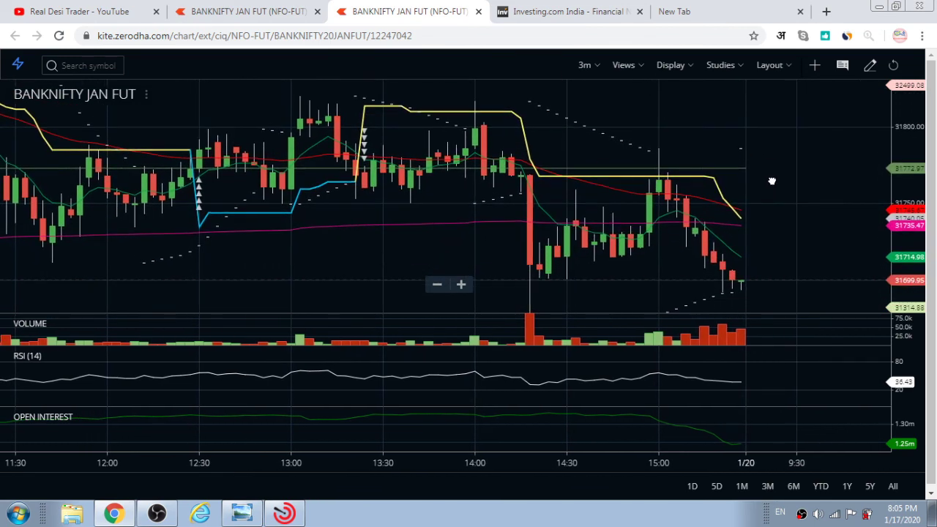
left_click(437, 286)
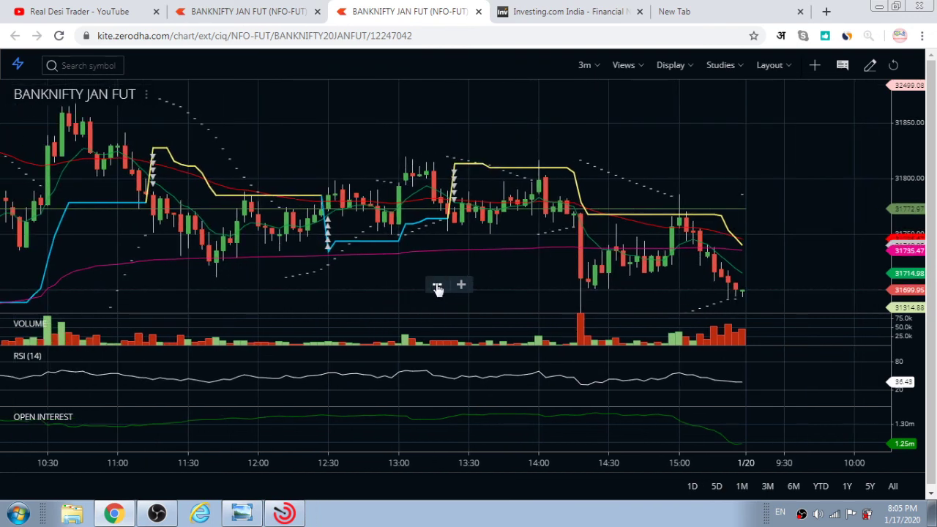